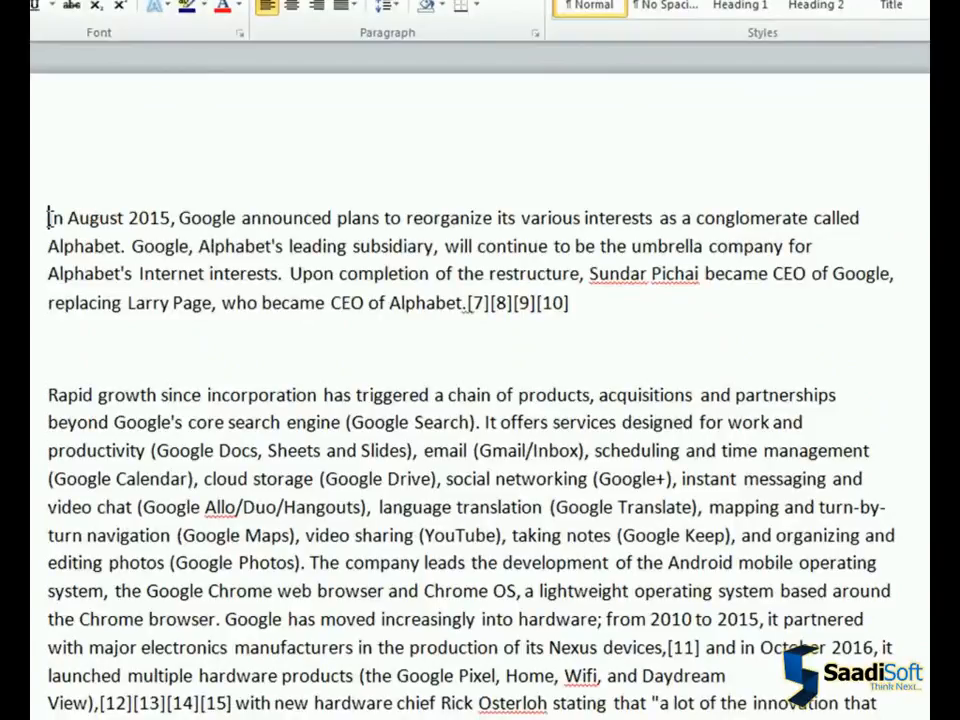
# Set the font of the first paragraph, starting "In August 2015", to Cooper Black
pyautogui.moveTo(48, 217); pyautogui.dragTo(571, 291)
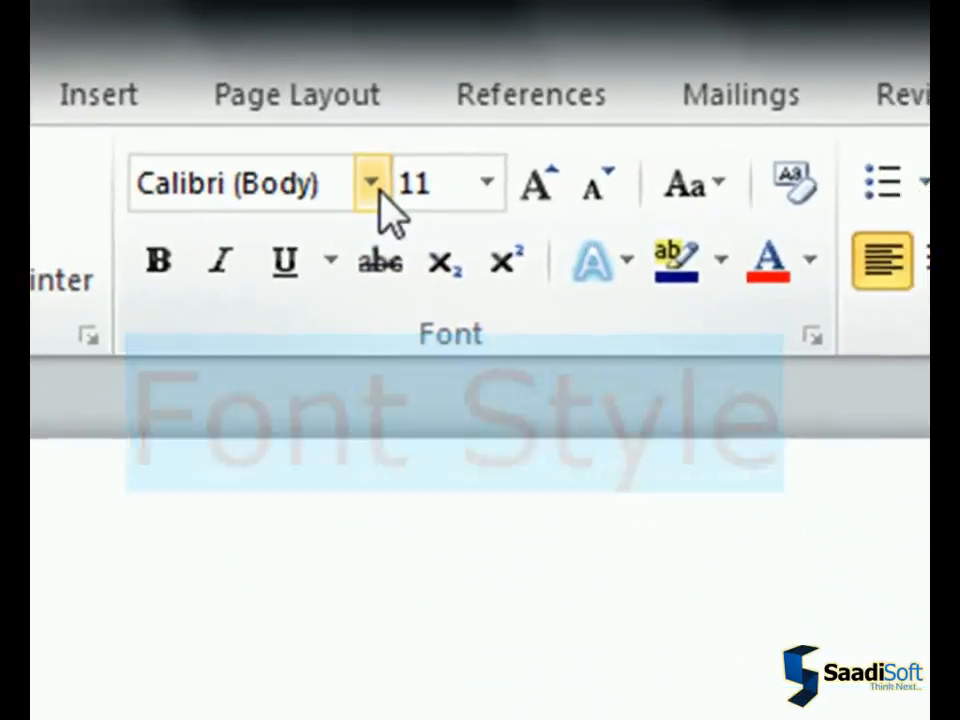
pyautogui.click(391, 195)
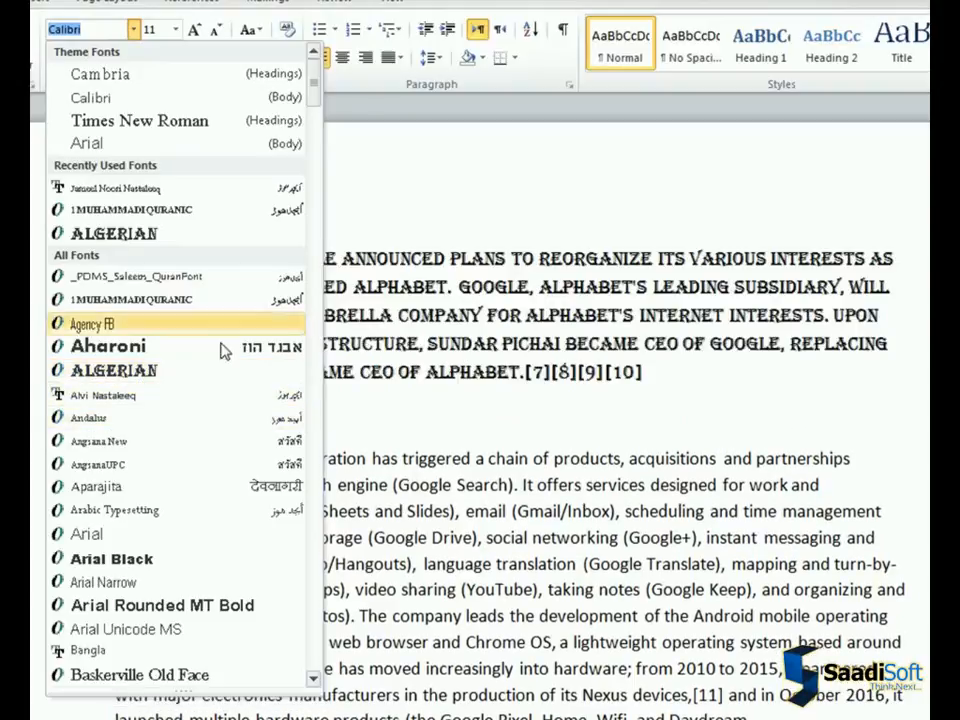
pyautogui.scroll(-15, 313, 120)
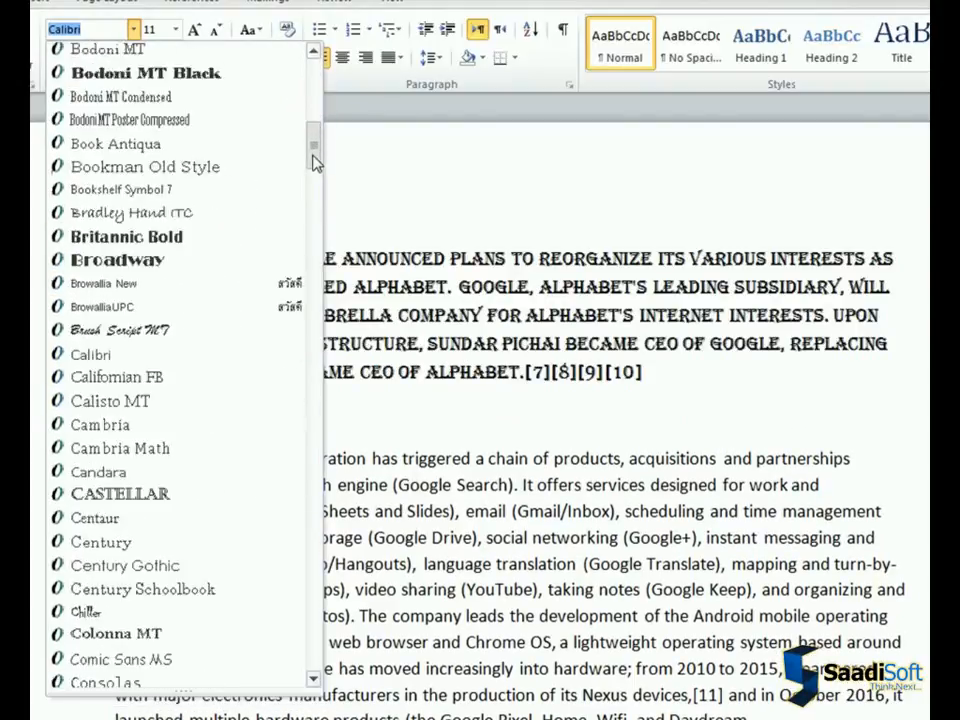
pyautogui.scroll(-2, 313, 175)
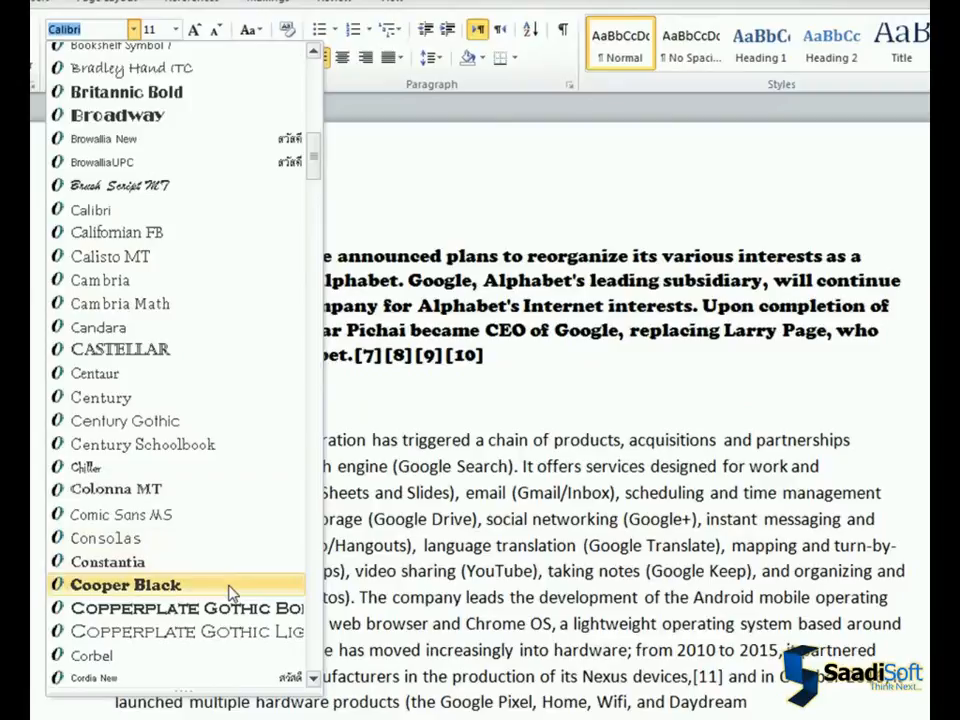
pyautogui.click(231, 593)
pyautogui.click(210, 400)
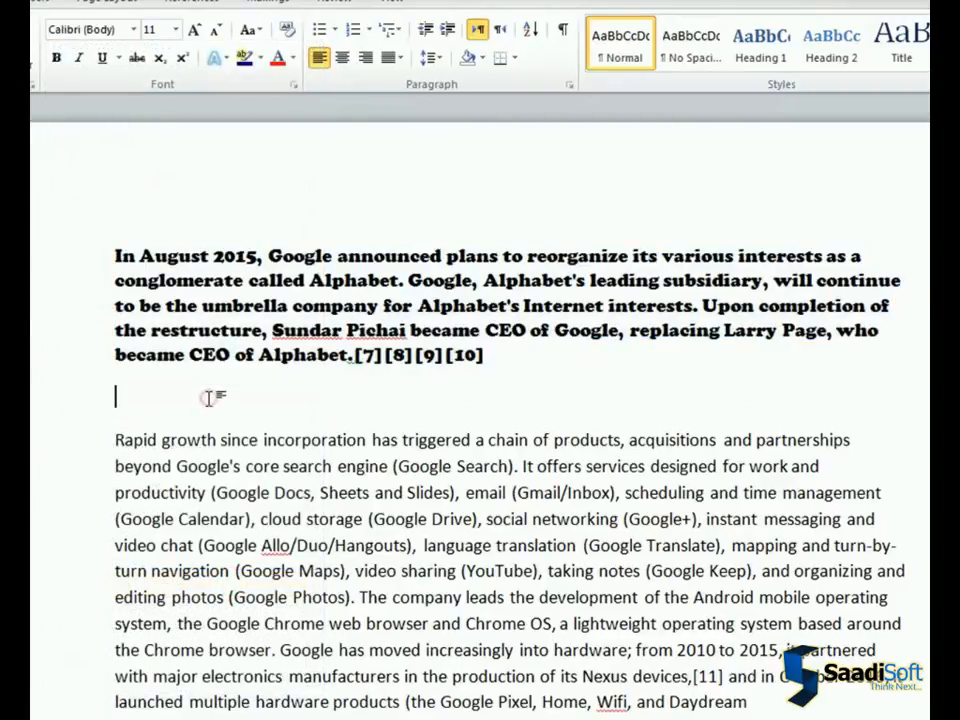
# Set the sentence "Rapid growth since incorporation… (Google Search)." in Algerian and start a new paragraph before "It offers services"
pyautogui.scroll(-2, 212, 398)
pyautogui.moveTo(113, 317); pyautogui.dragTo(515, 341)
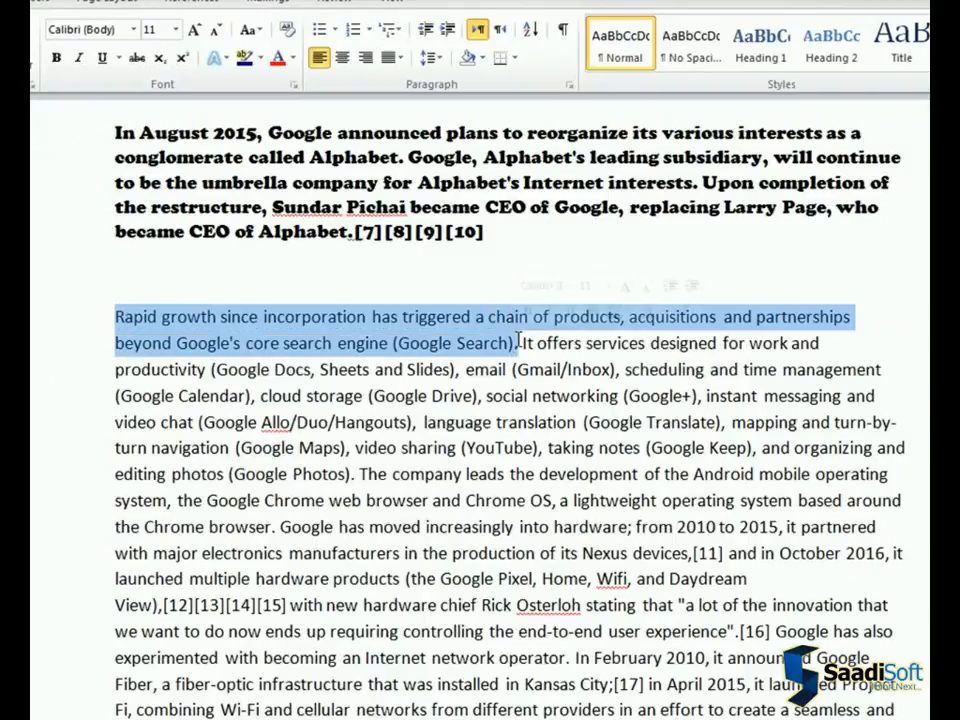
pyautogui.click(133, 29)
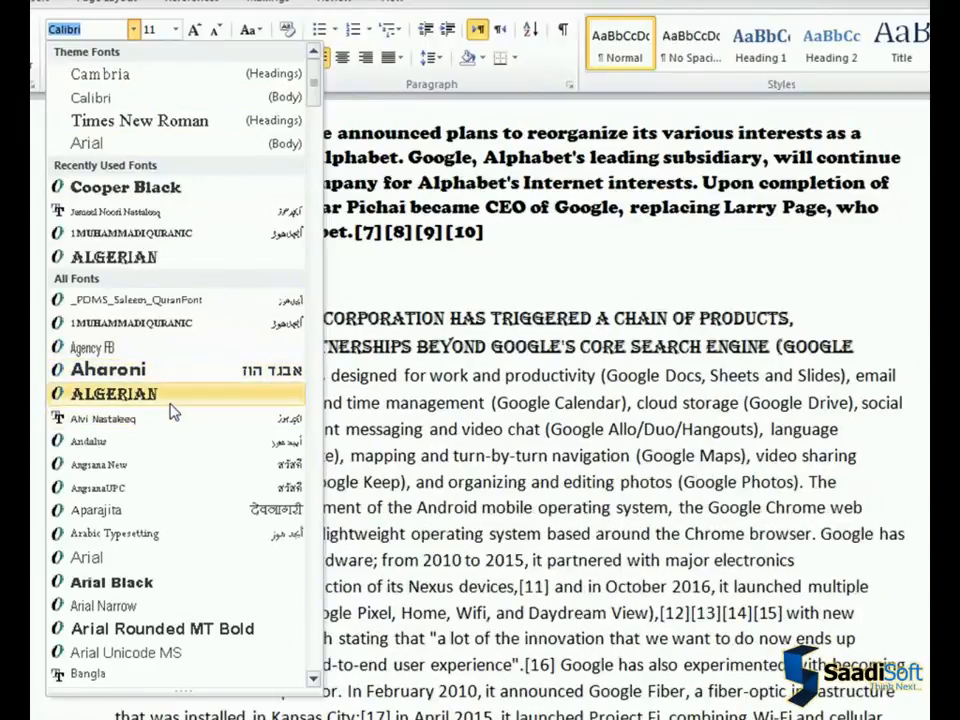
pyautogui.click(170, 400)
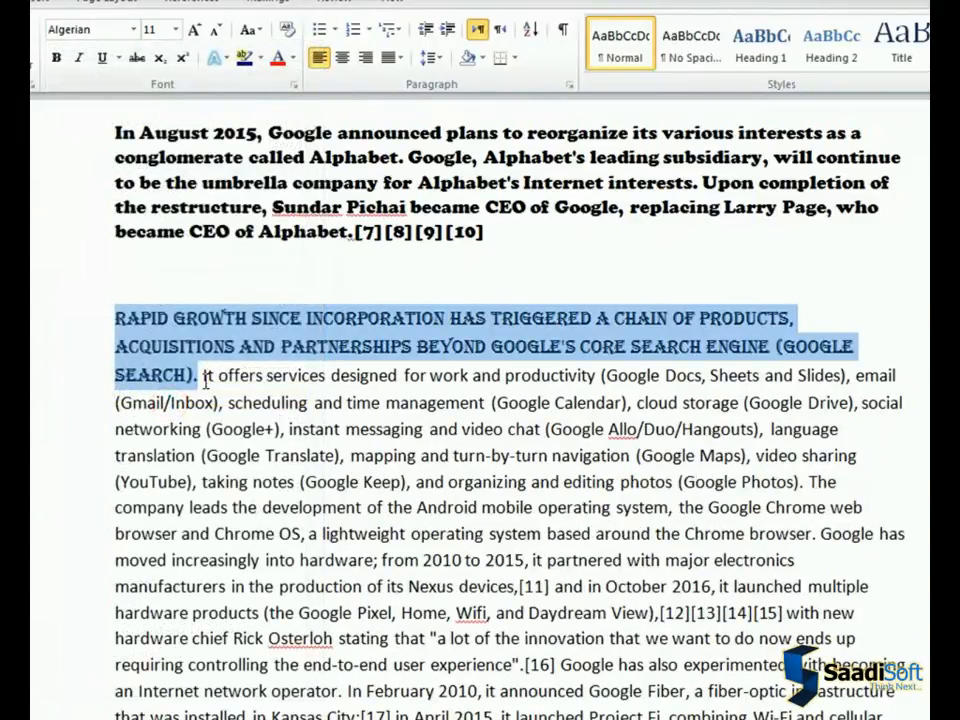
pyautogui.click(204, 377)
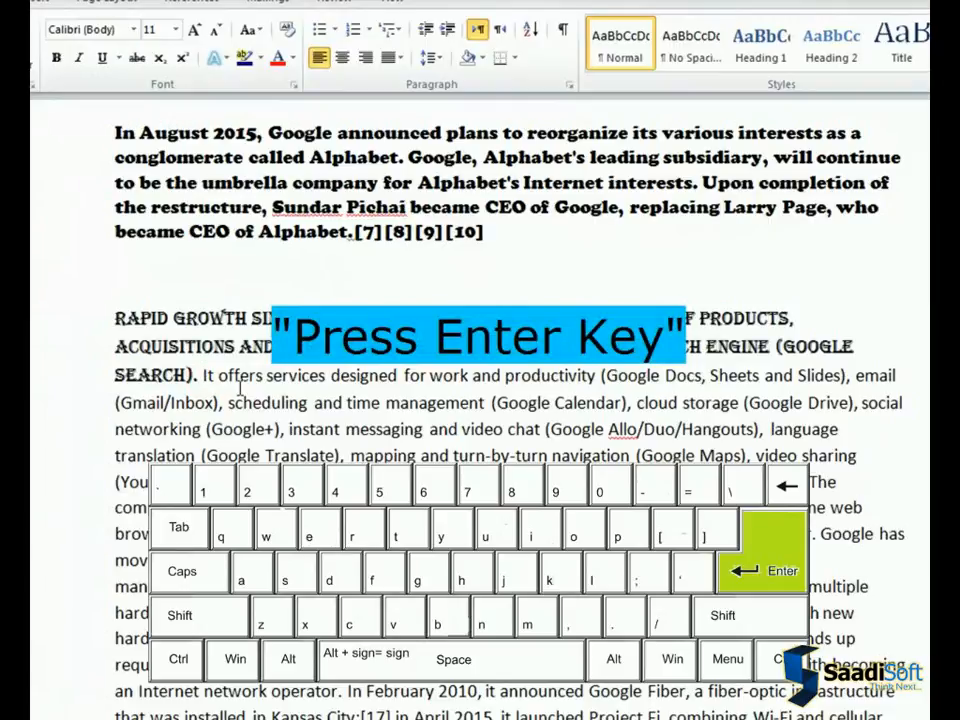
pyautogui.press('Return')
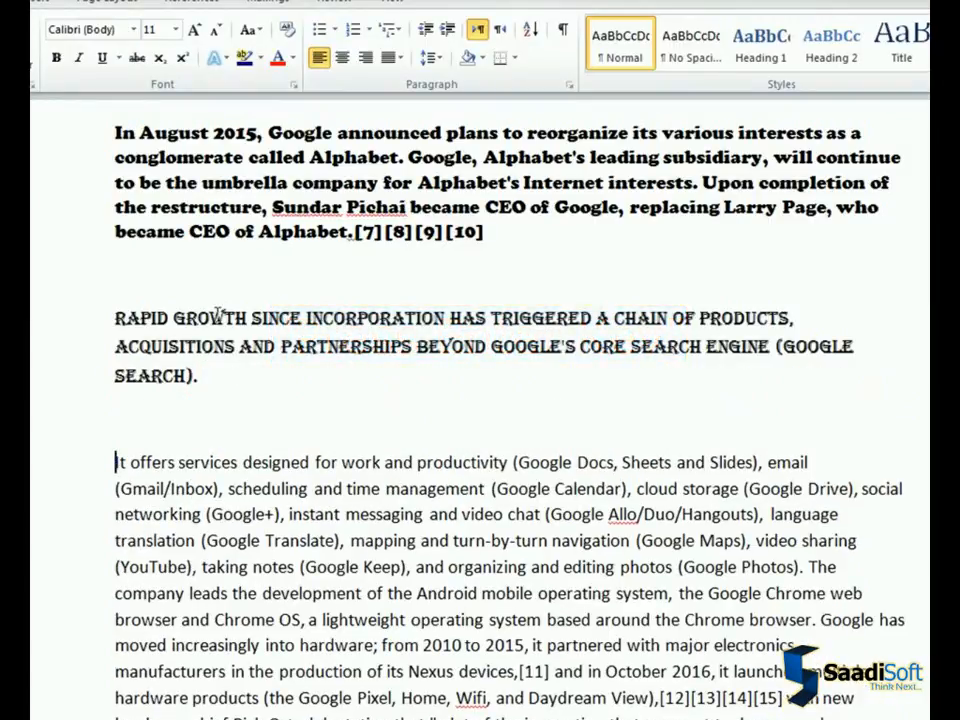
# Insert "This is our sample text, using Vivaldi font" in the Vivaldi font as its own paragraph before "It offers services"
pyautogui.click(133, 29)
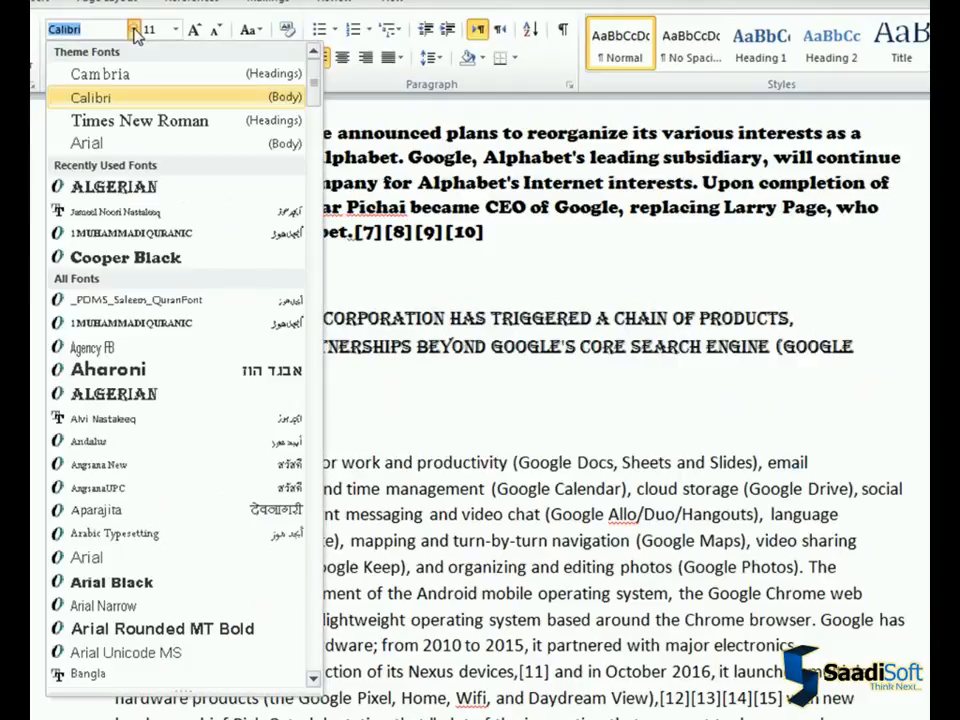
pyautogui.scroll(-1, 313, 94)
pyautogui.moveTo(313, 94); pyautogui.dragTo(320, 662)
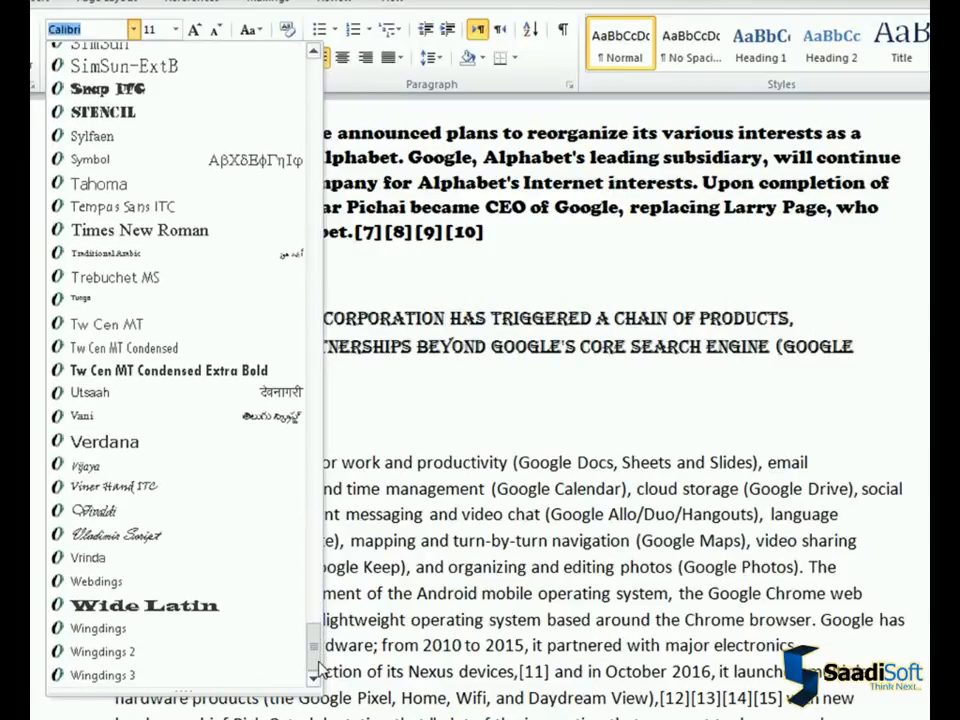
pyautogui.click(157, 512)
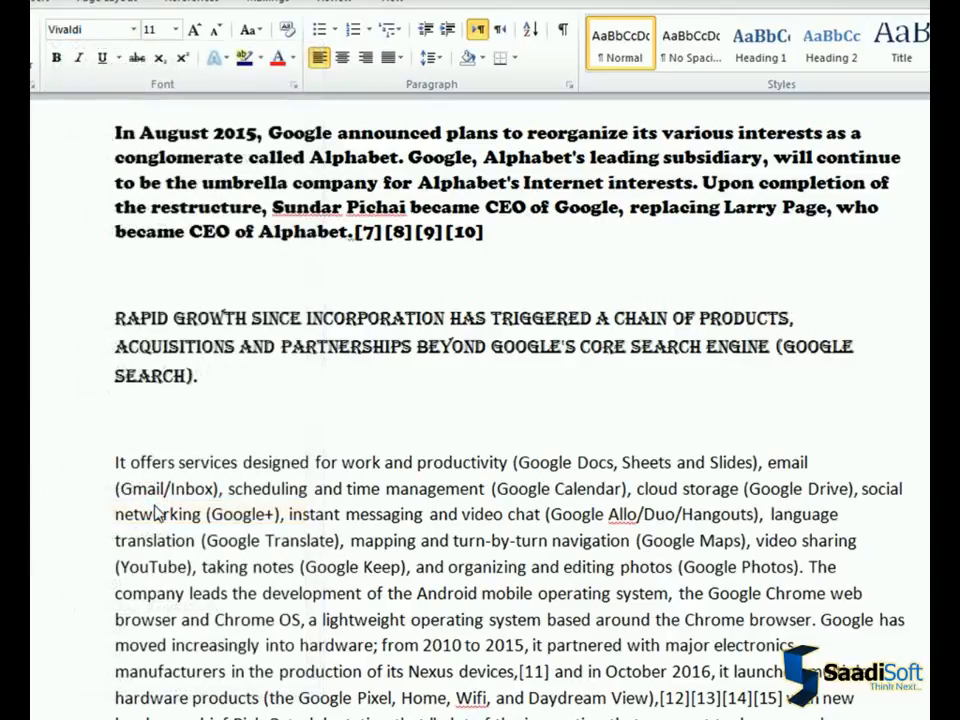
pyautogui.write('This is our samp')
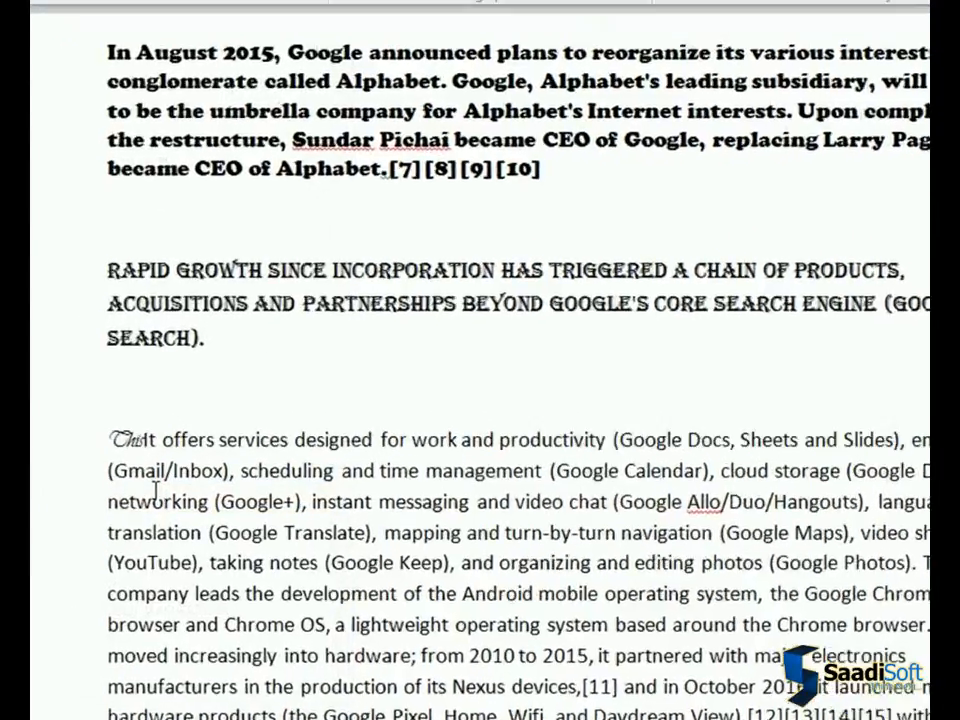
pyautogui.write('le text, using Vivaldi')
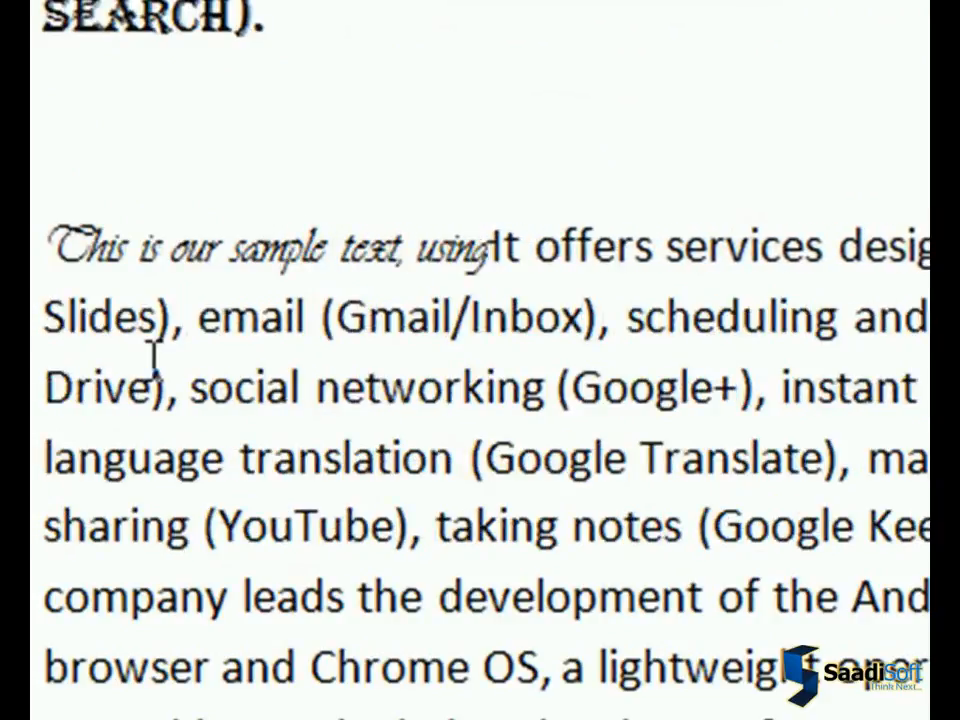
pyautogui.write(' font')
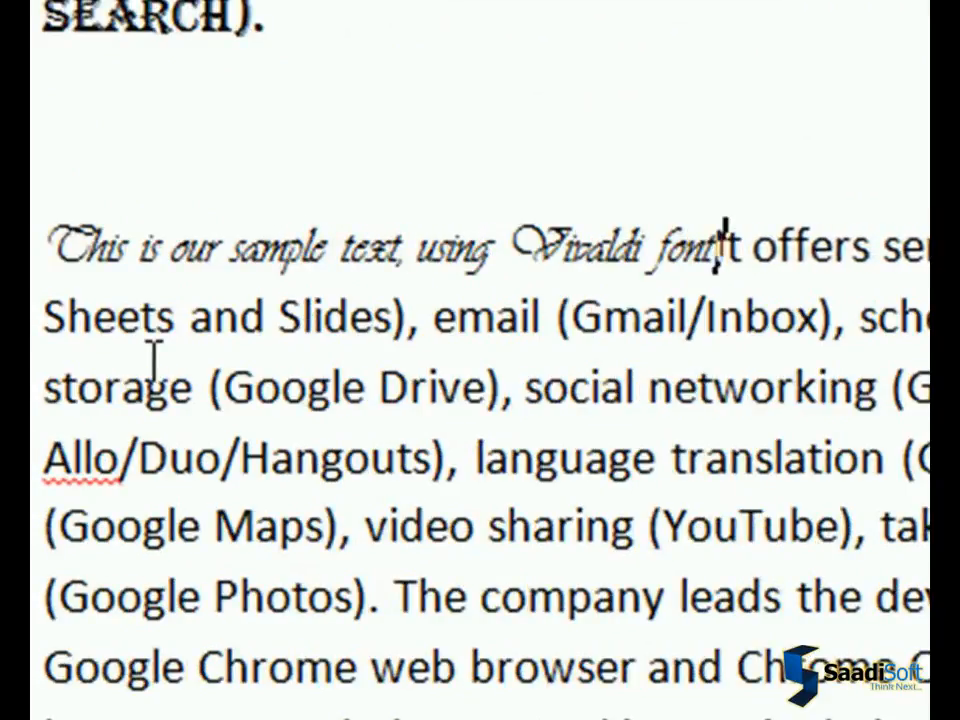
pyautogui.press('Return')
pyautogui.press('Return')
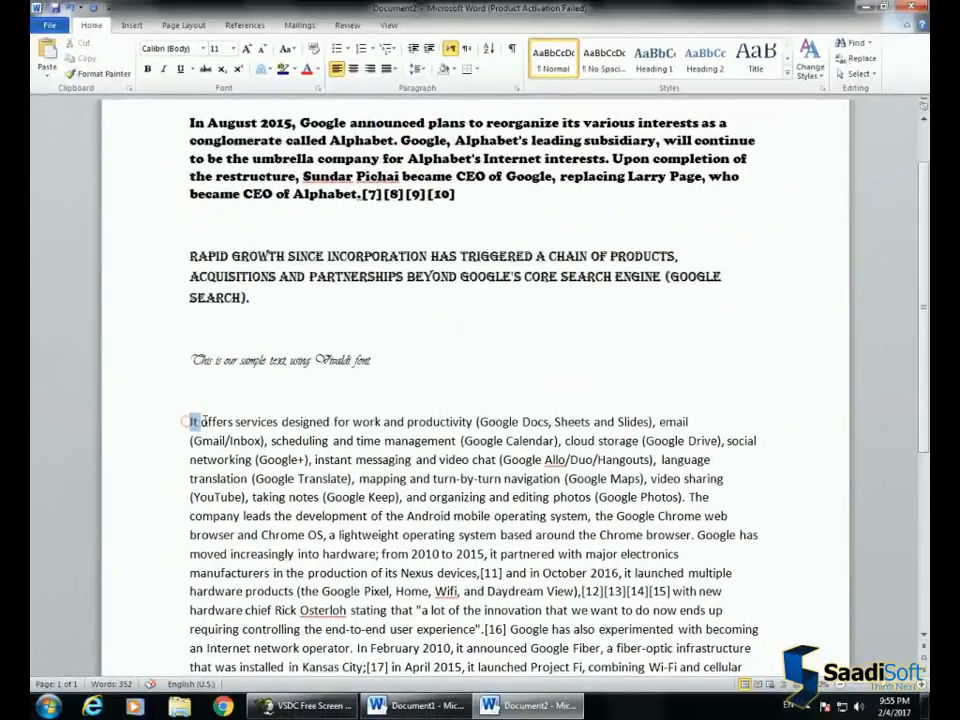
# Set "It offers services designed for work and productivity (Google Docs, Sheets and Slides)," to size 22 and move the following text to a new paragraph
pyautogui.moveTo(191, 421); pyautogui.dragTo(652, 422)
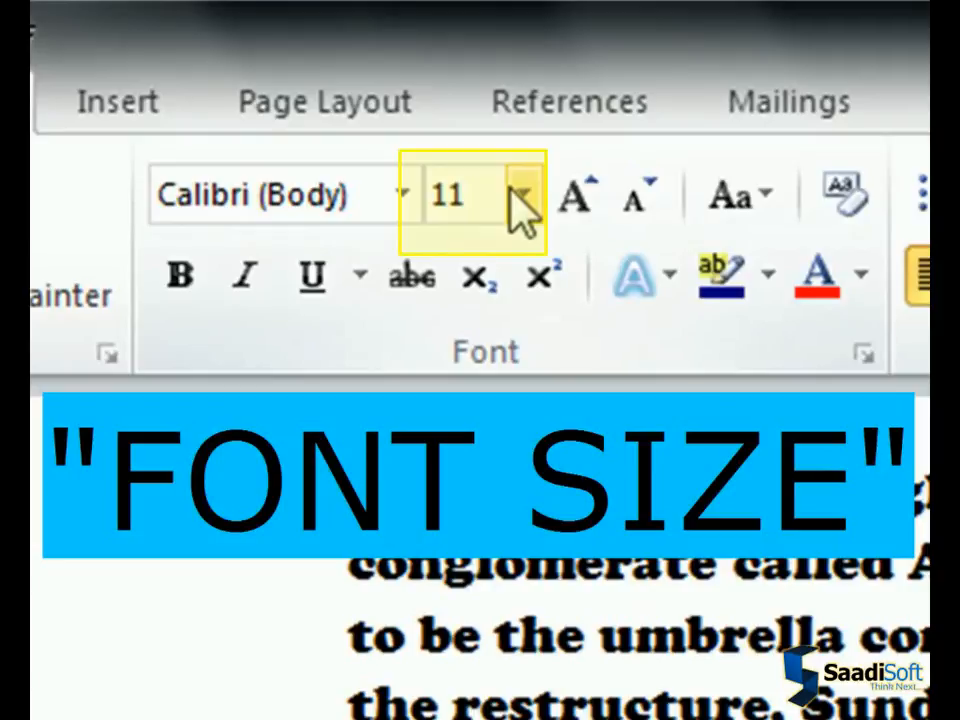
pyautogui.click(522, 198)
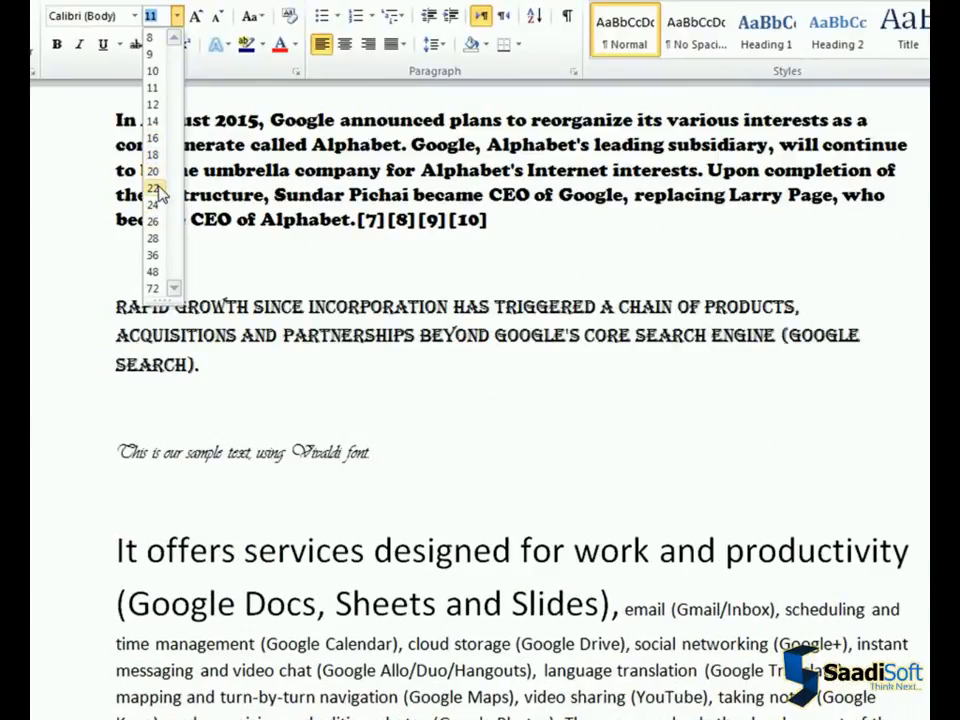
pyautogui.click(155, 190)
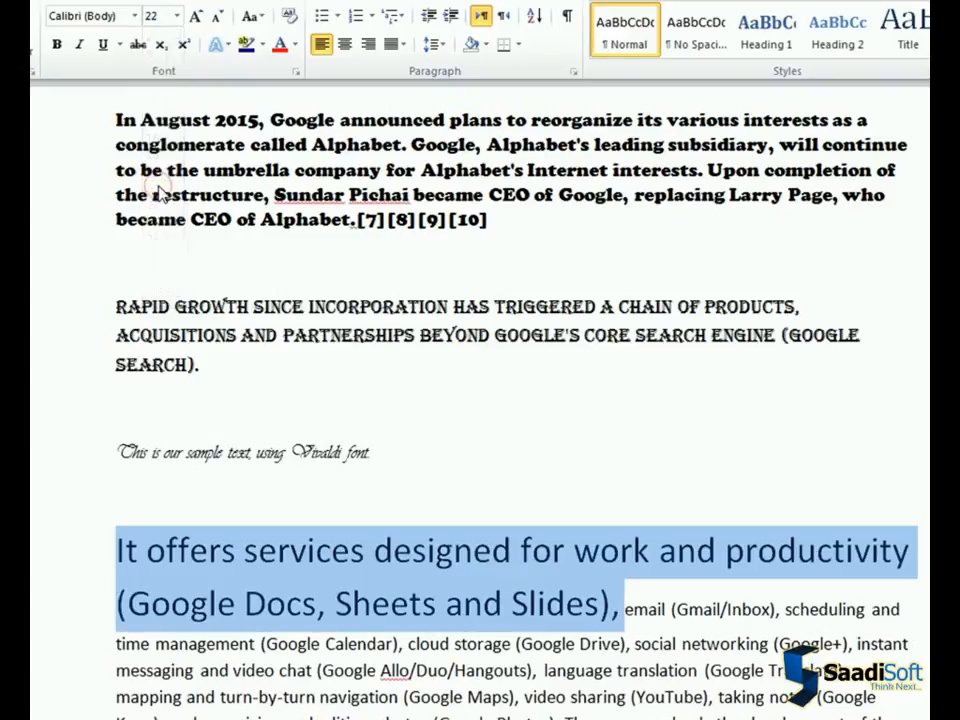
pyautogui.click(624, 622)
pyautogui.press('Return')
pyautogui.press('Return')
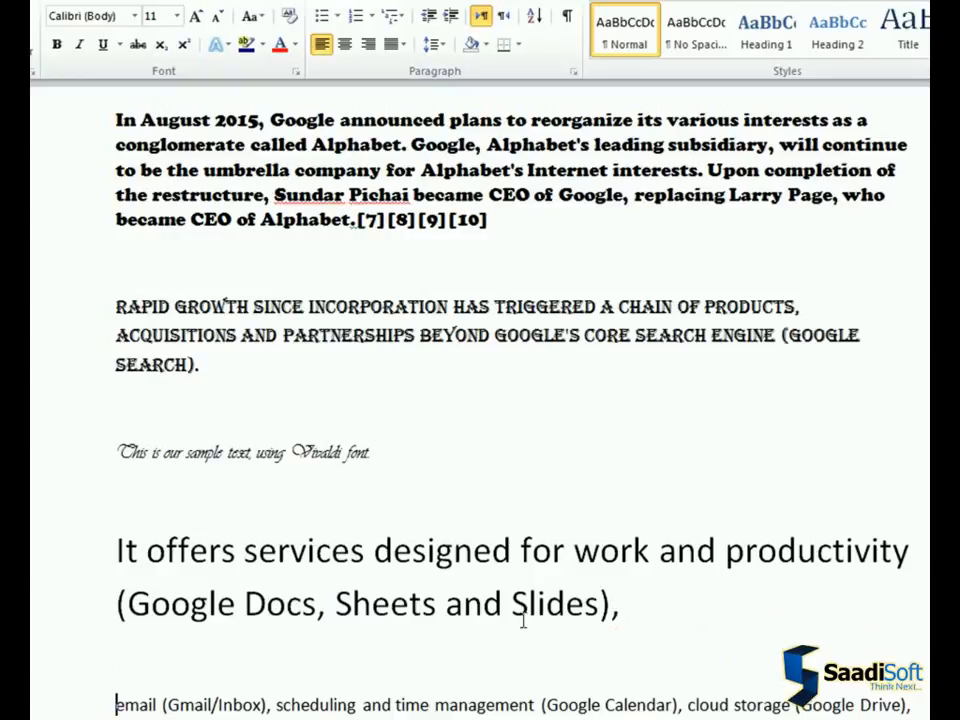
# Enlarge "email (Gmail/Inbox), scheduling and time management (Google Calendar)," to size 18 with Grow Font
pyautogui.scroll(-5, 522, 621)
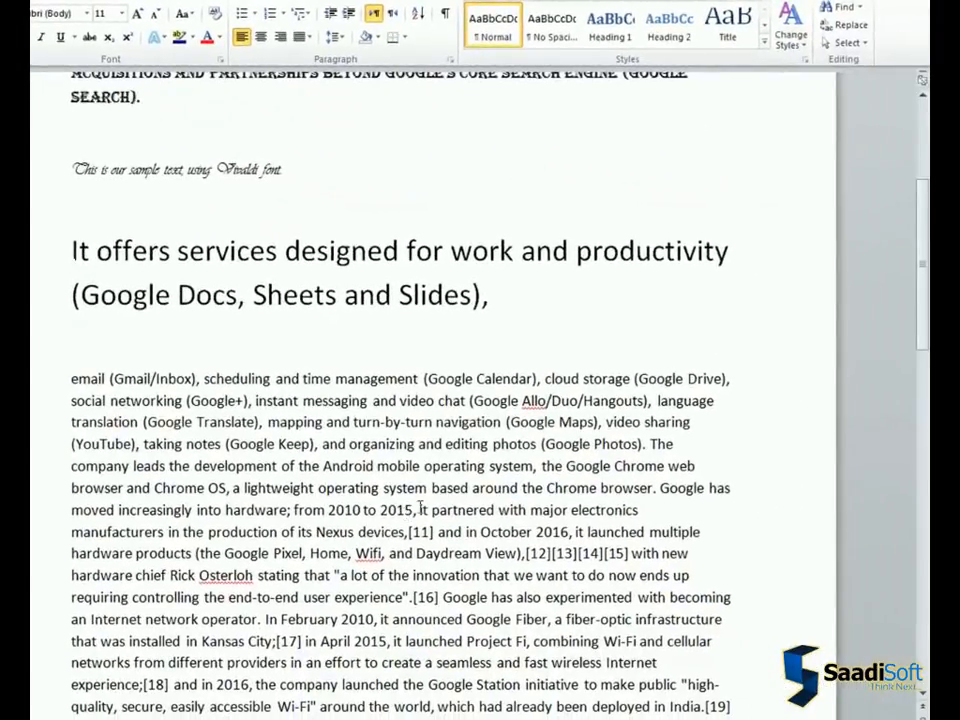
pyautogui.moveTo(920, 289); pyautogui.dragTo(920, 348)
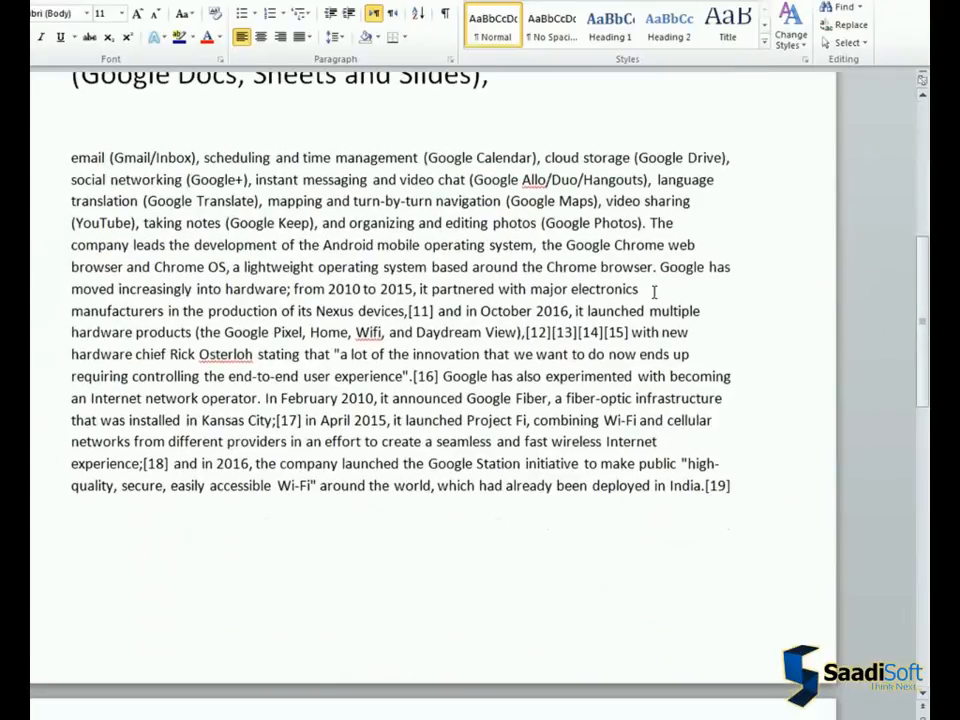
pyautogui.moveTo(72, 157); pyautogui.dragTo(542, 157)
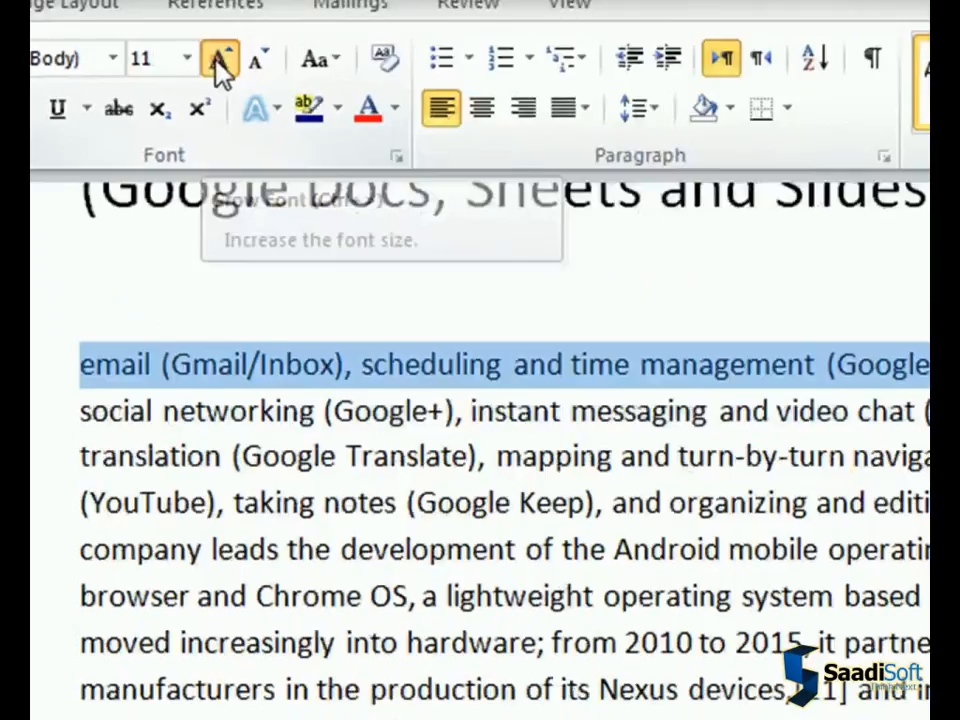
pyautogui.click(428, 140)
pyautogui.click(428, 140)
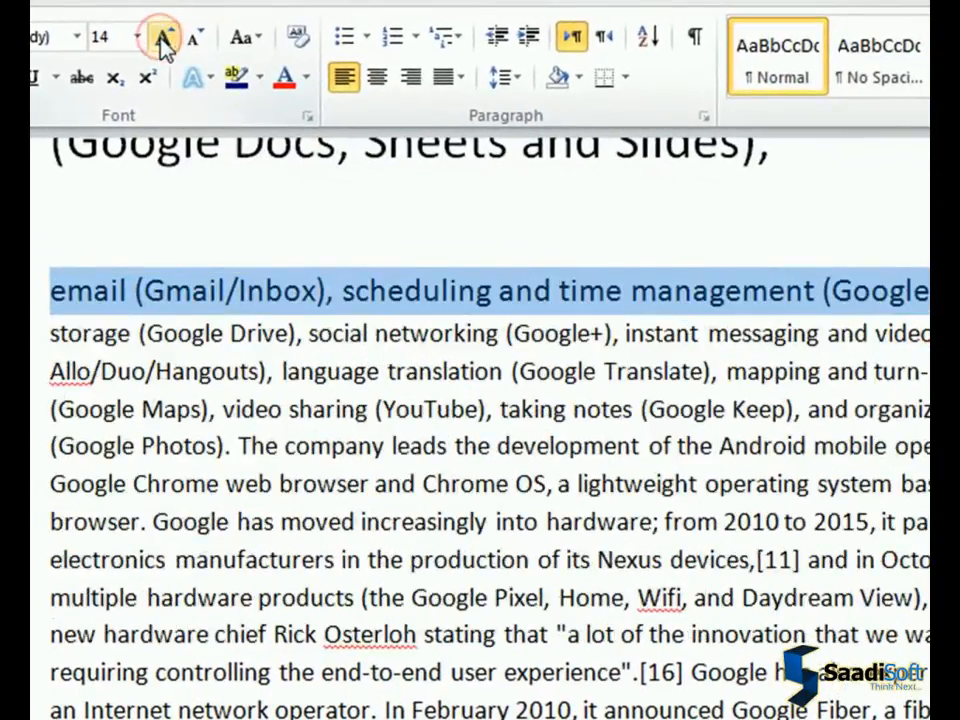
pyautogui.click(161, 40)
pyautogui.click(161, 40)
pyautogui.click(161, 40)
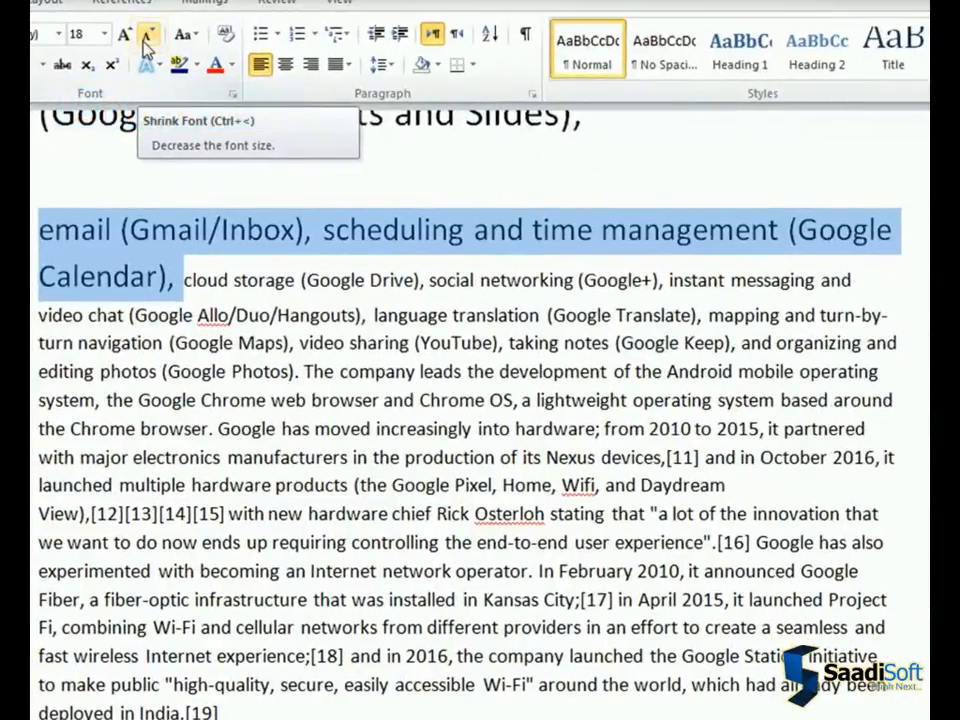
# Reduce the text from "email (Gmail/Inbox)" through "(Google Calendar)," to size 8 with Shrink Font
pyautogui.click(145, 40)
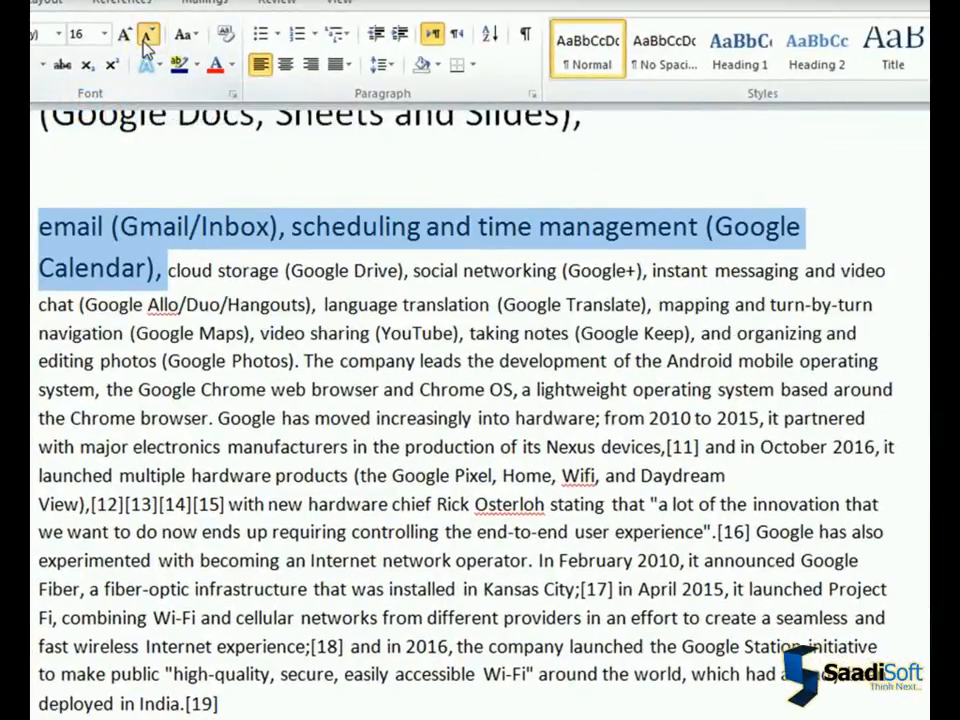
pyautogui.click(146, 40)
pyautogui.click(146, 40)
pyautogui.click(146, 40)
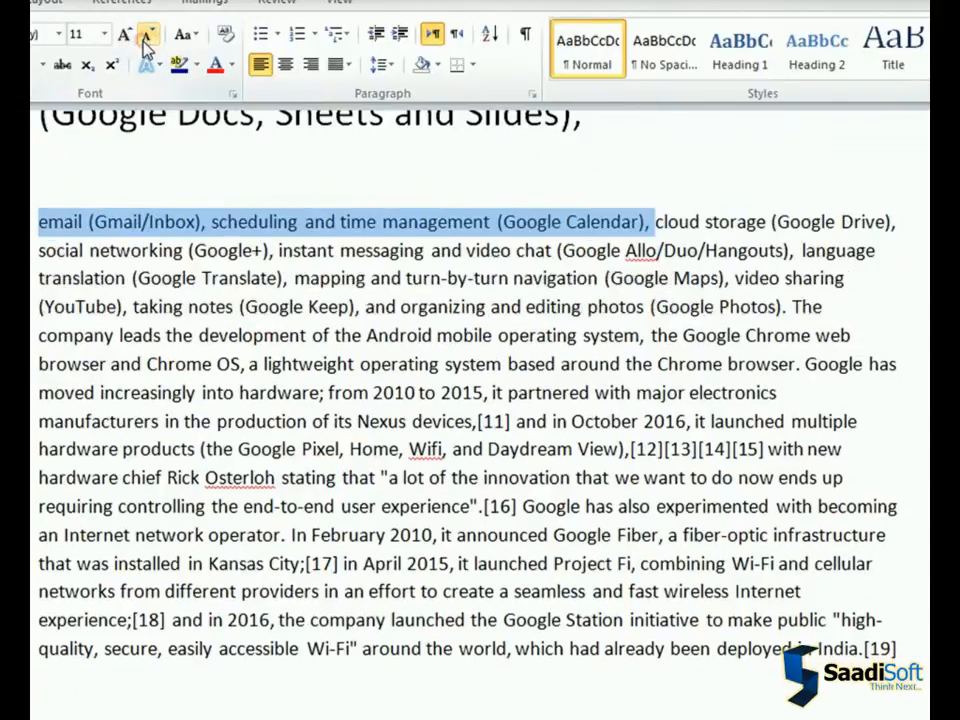
pyautogui.click(146, 40)
pyautogui.click(146, 40)
pyautogui.click(146, 40)
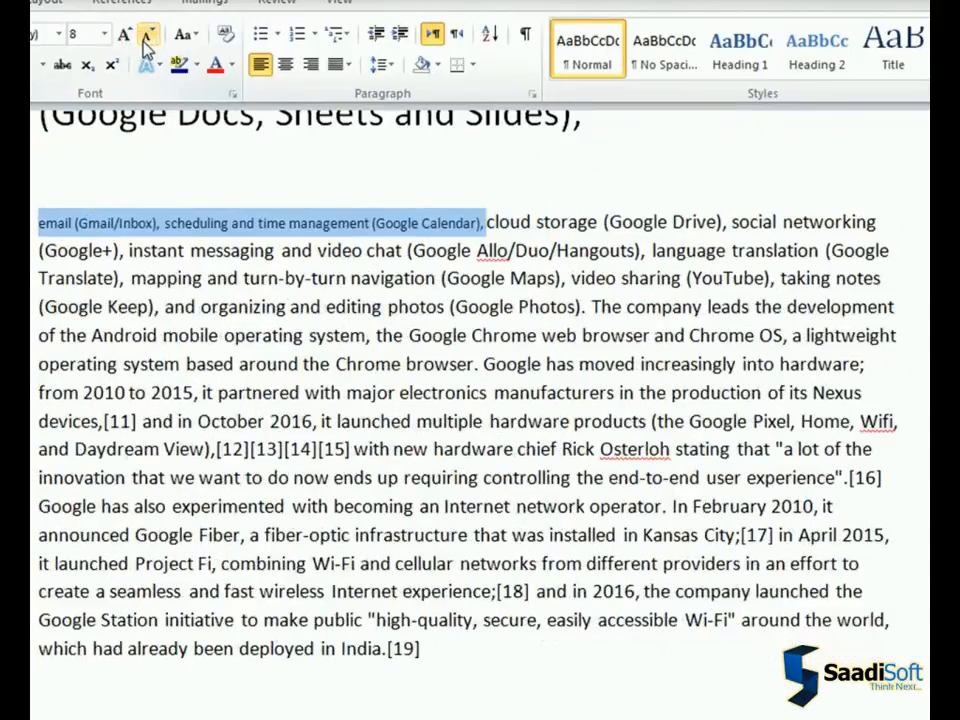
pyautogui.click(392, 248)
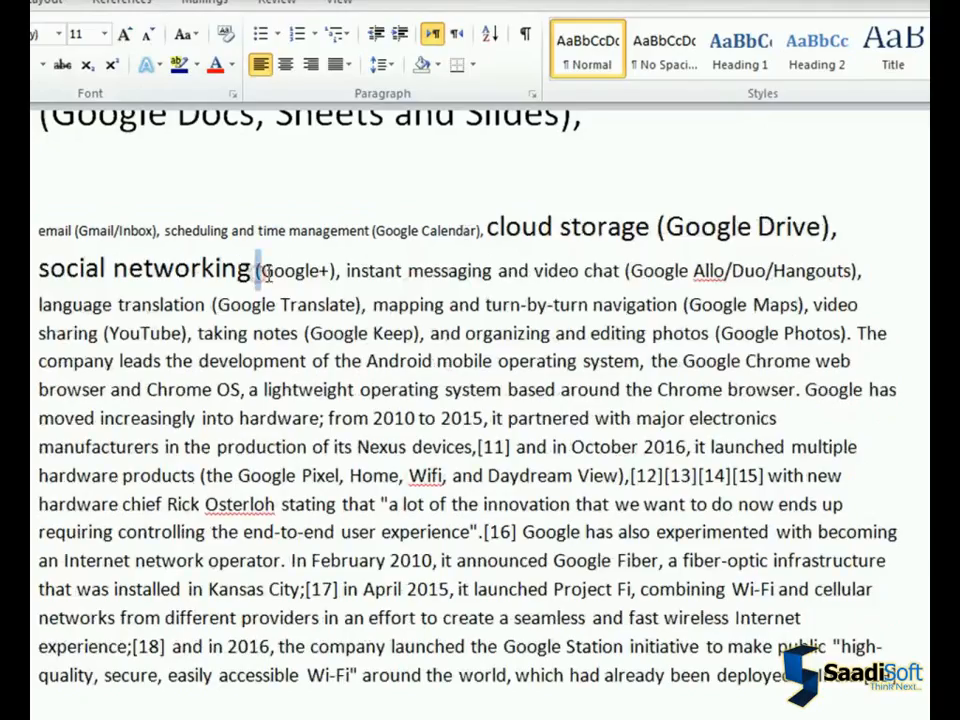
# Apply bold, italic, underline and strikethrough to the words "(Google+), instant messaging"
pyautogui.moveTo(265, 272); pyautogui.dragTo(495, 270)
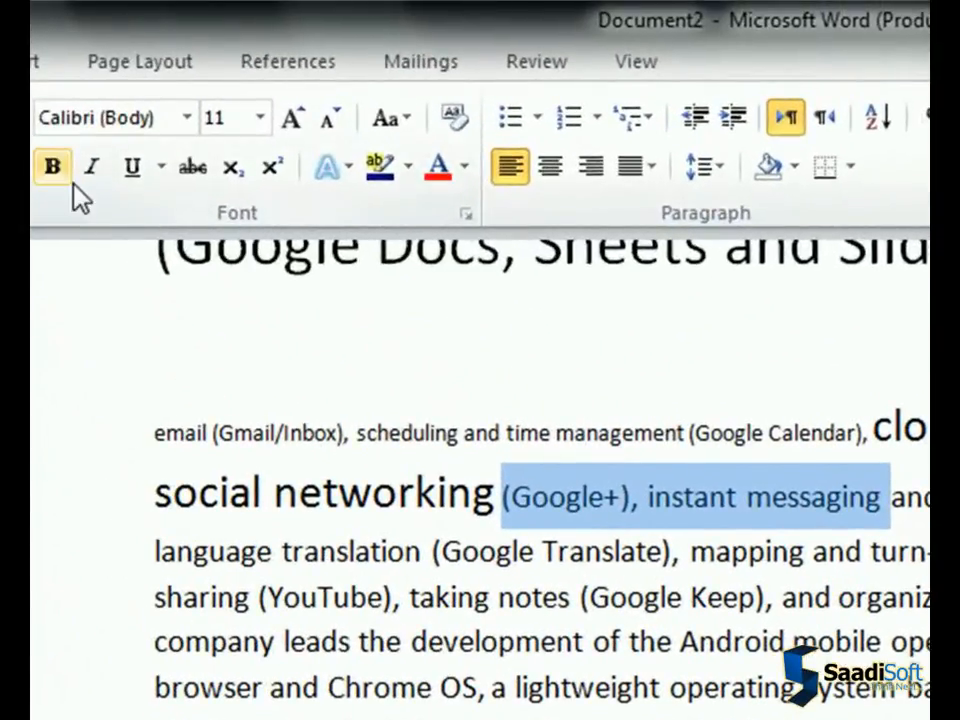
pyautogui.click(64, 178)
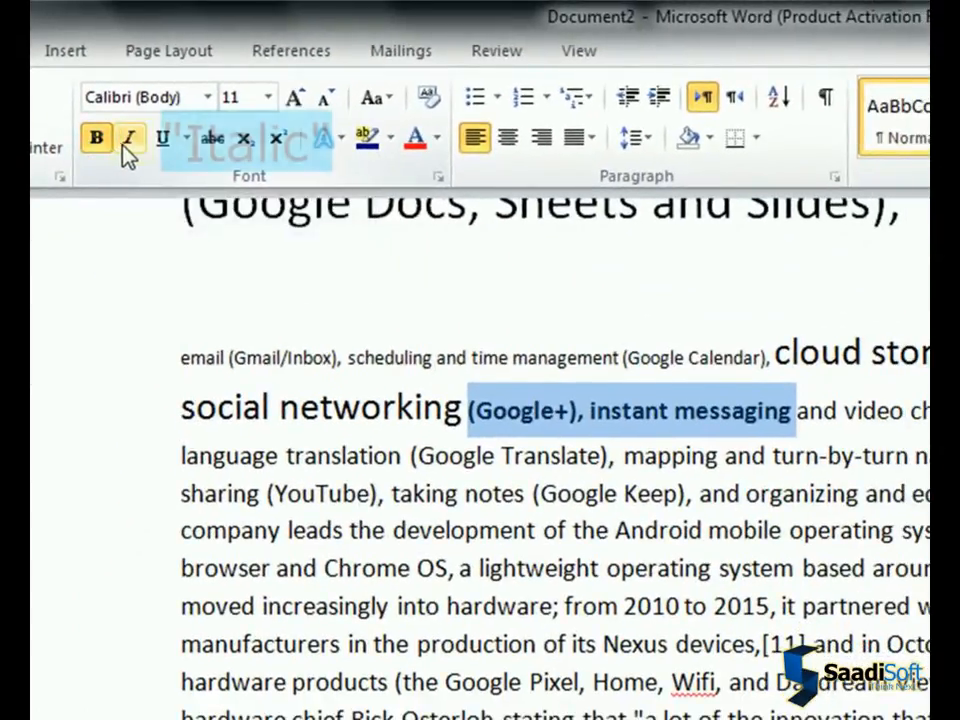
pyautogui.click(126, 148)
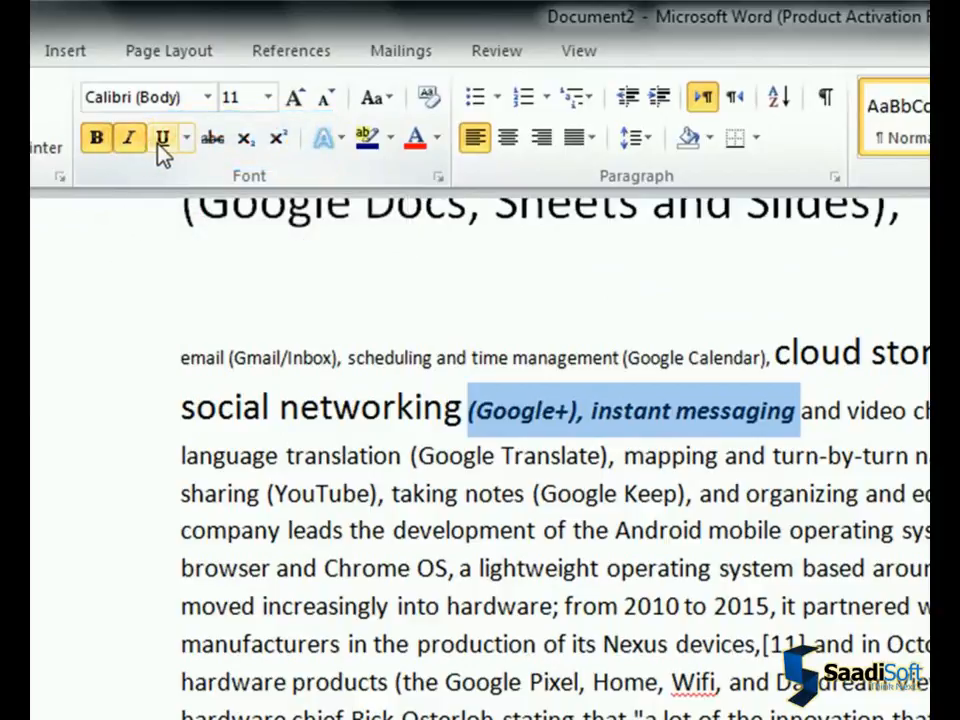
pyautogui.click(158, 140)
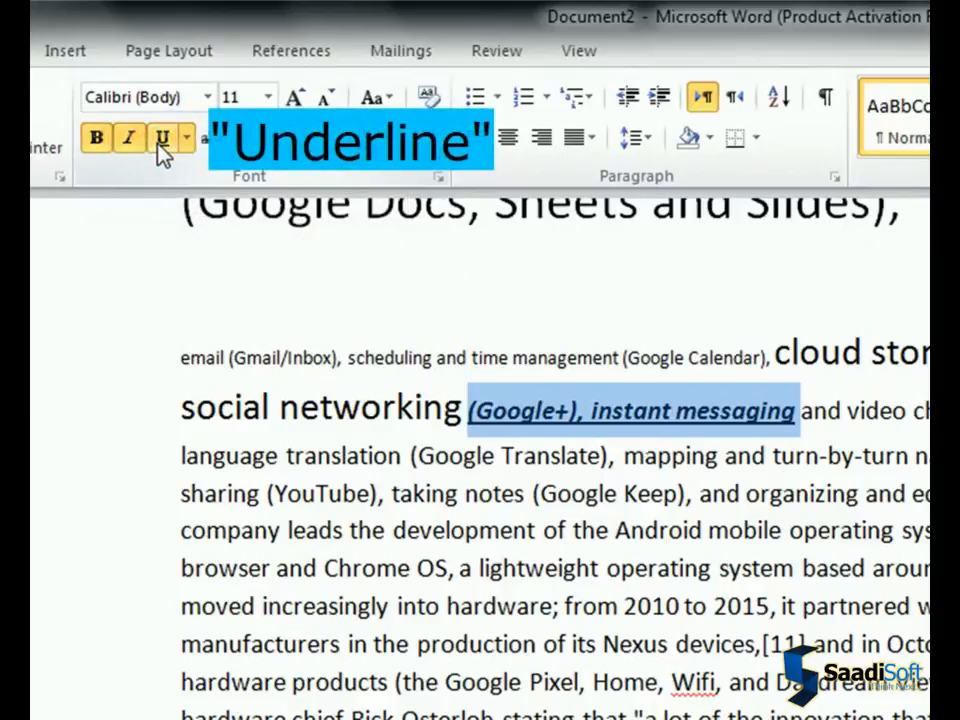
pyautogui.click(210, 150)
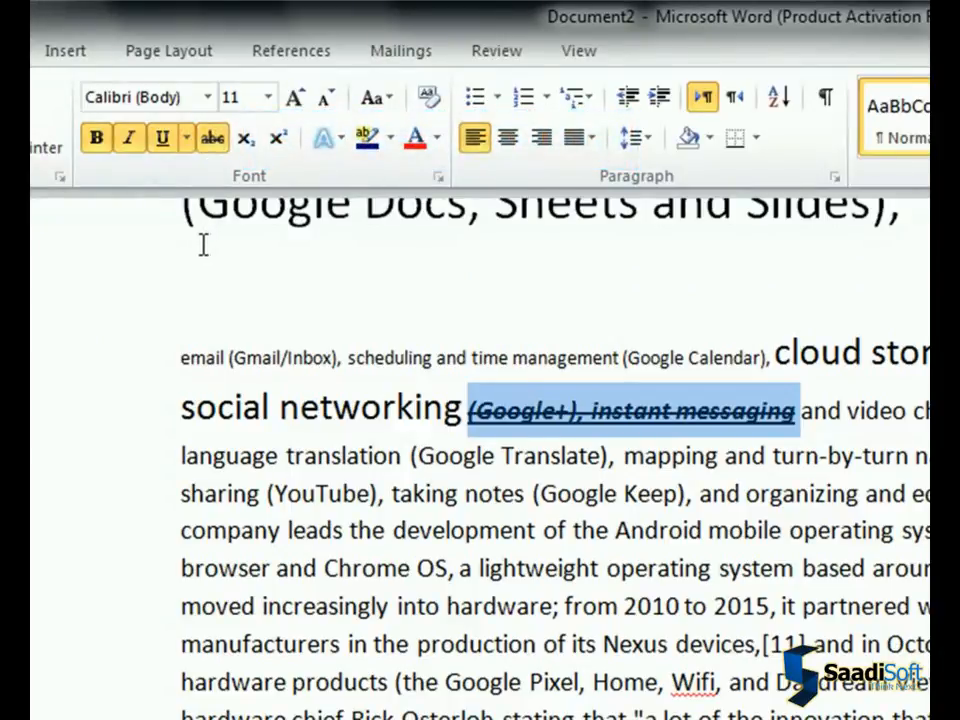
pyautogui.click(796, 422)
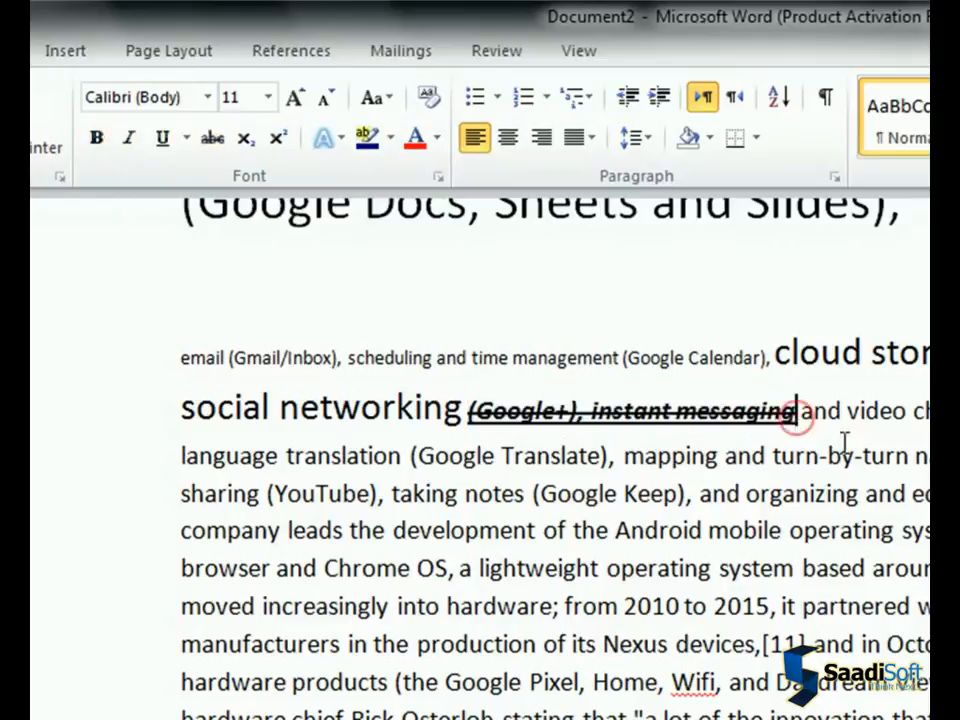
# Insert "We will use bold effect on this sentence." and "We will use italic effect on this sentence." as separate paragraphs after "instant messaging"
pyautogui.press('Return')
pyautogui.press('Return')
pyautogui.press('Up')
pyautogui.write('We will use bold effect on this sentence.')
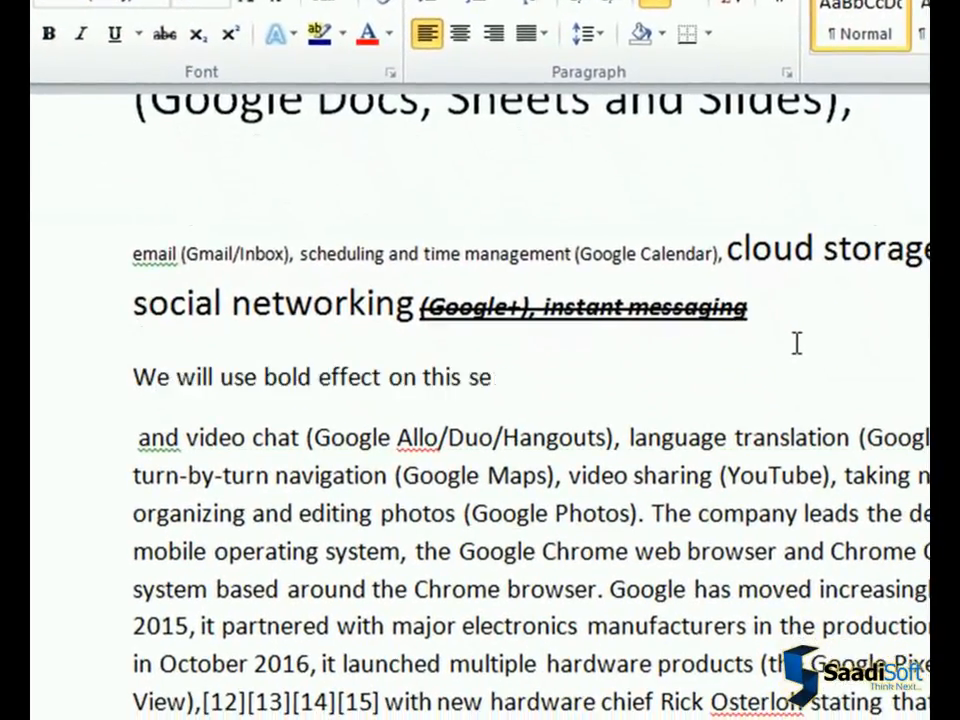
pyautogui.press('Return')
pyautogui.write('We will use italic effect on this sentence.')
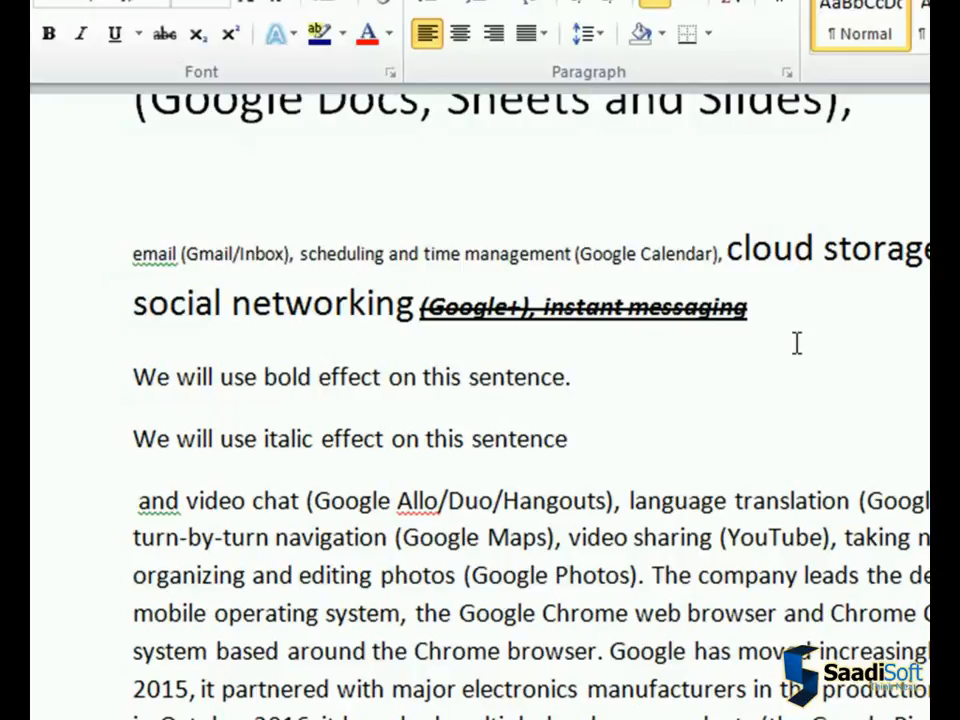
# Add the paragraphs "We will use underline effect on this sentence." and "We will use strikethrough effect on this sentence." below the italic one
pyautogui.press('Return')
pyautogui.write('We will use underline effect on this sentence.')
pyautogui.press('Return')
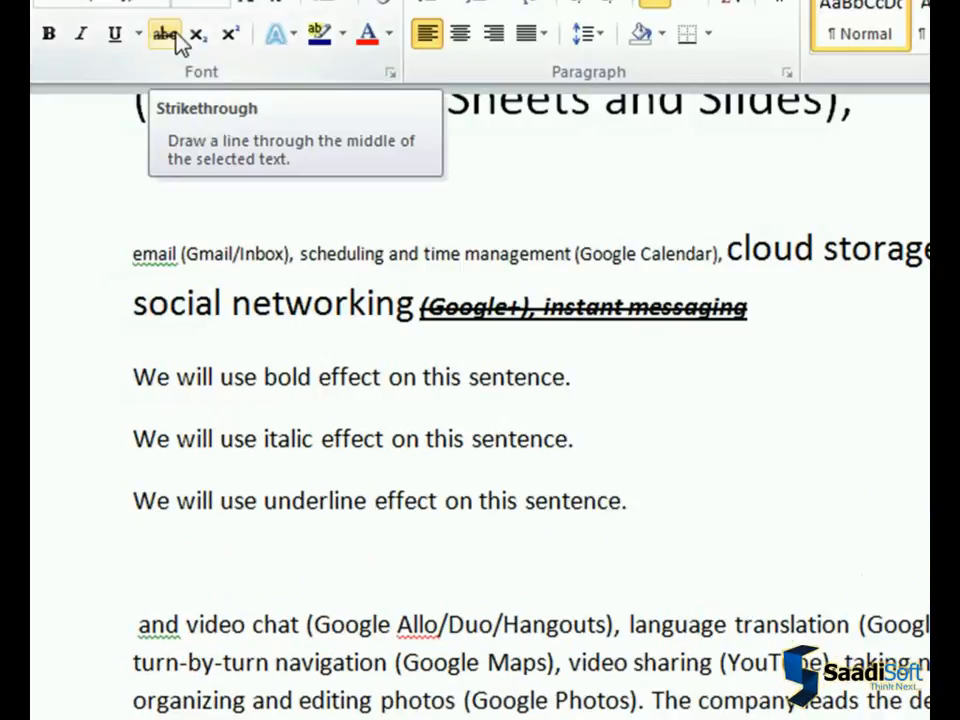
pyautogui.write('We will use strikethrough effect on this sentence.')
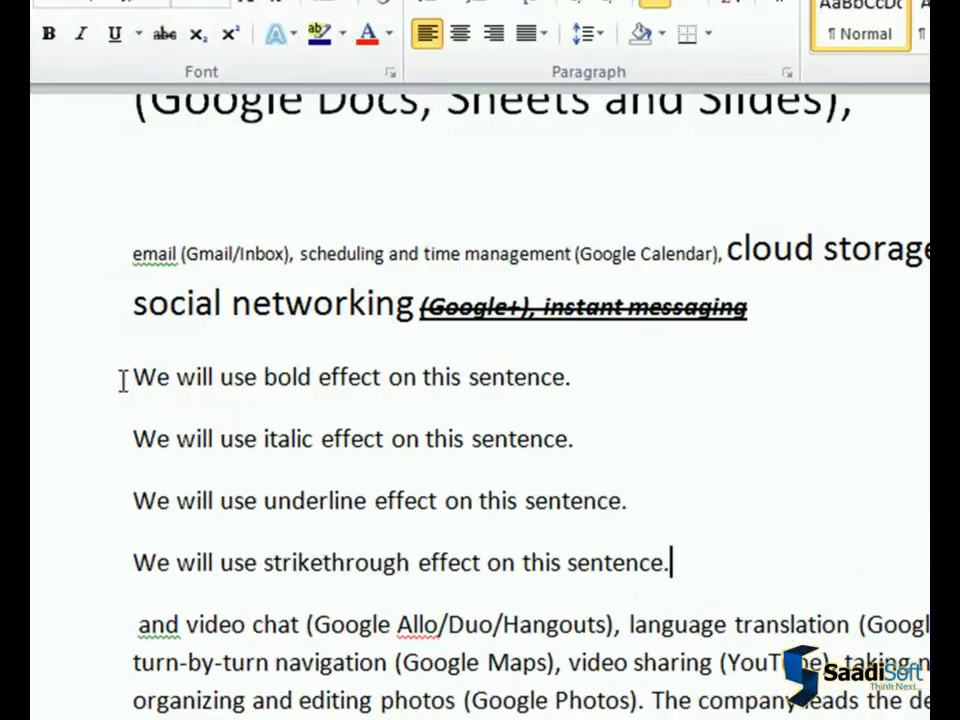
# Make the "We will use bold effect" sentence bold and the "We will use italic effect" sentence italic
pyautogui.click(122, 379)
pyautogui.click(48, 38)
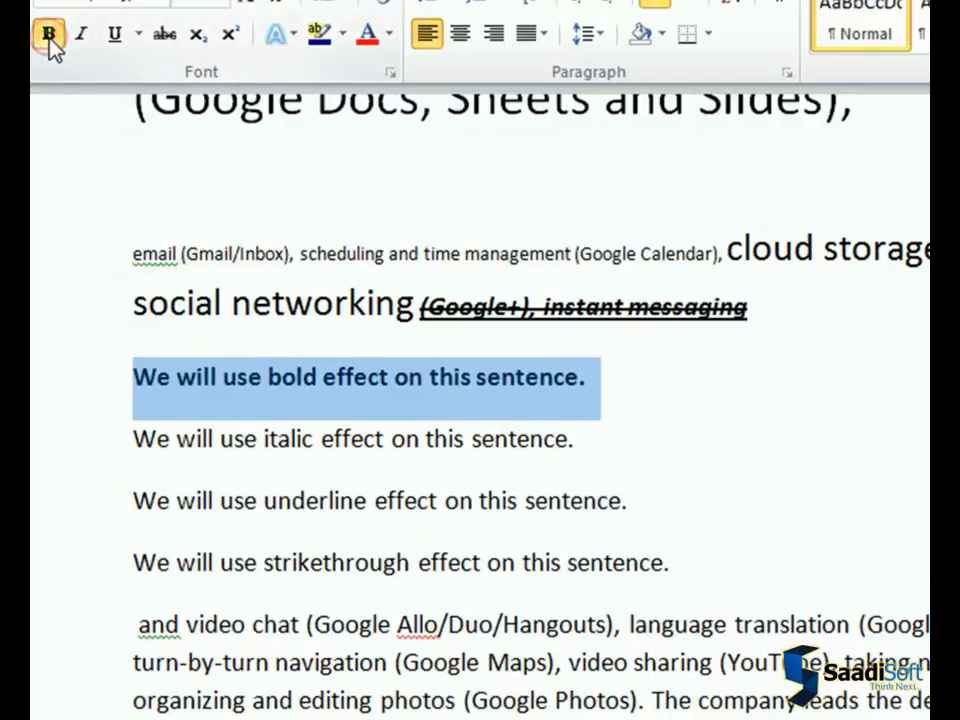
pyautogui.moveTo(136, 436); pyautogui.dragTo(577, 440)
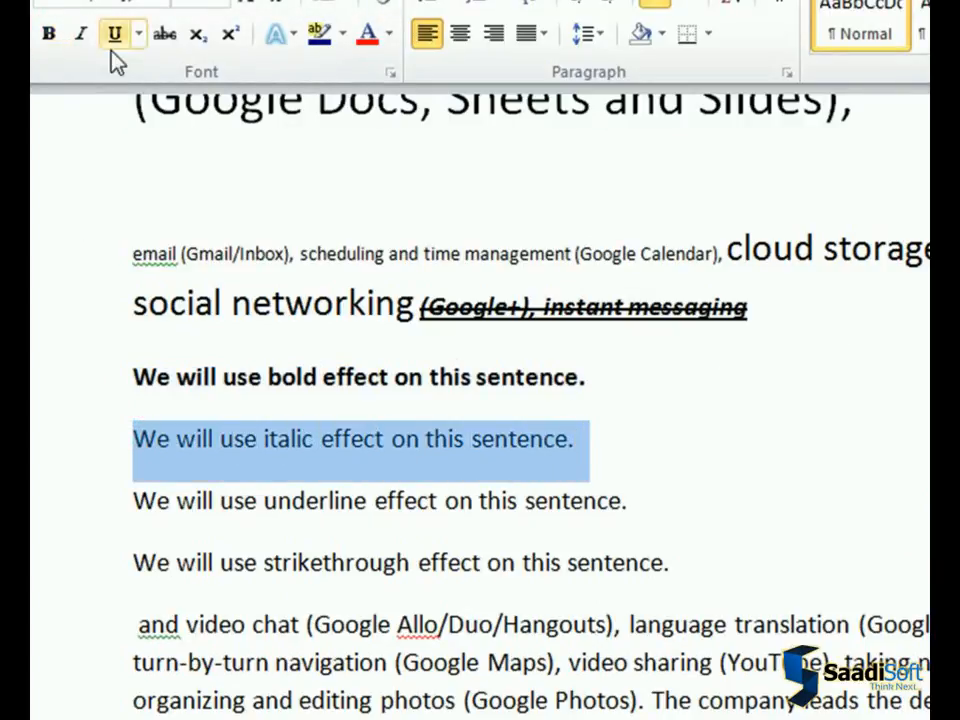
pyautogui.click(84, 35)
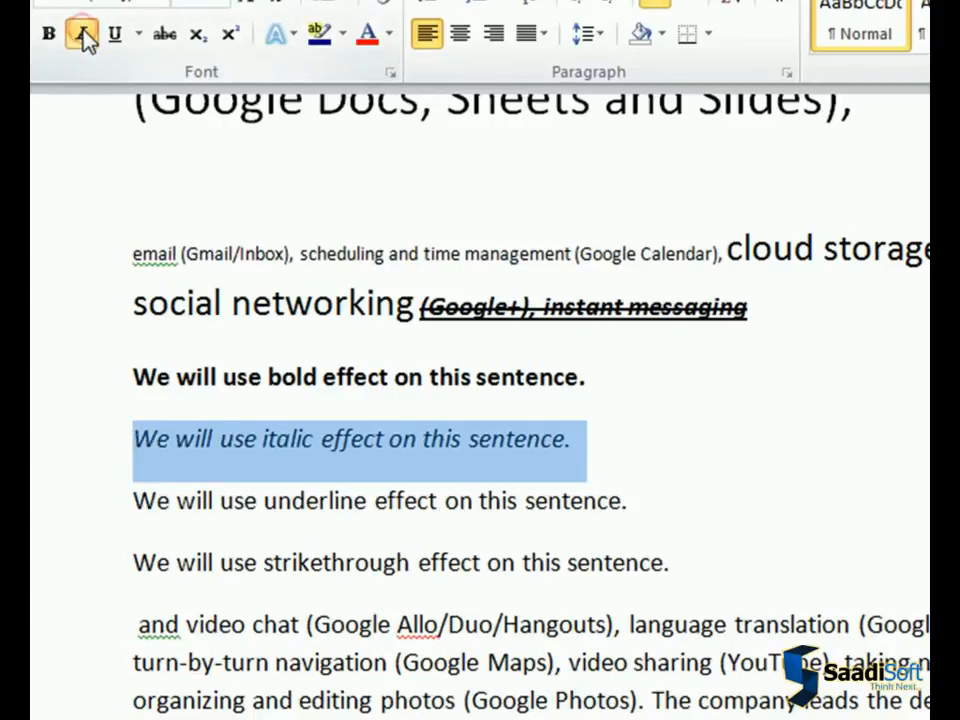
# Underline the "We will use underline effect" sentence and strike through the "We will use strikethrough effect" sentence
pyautogui.click(127, 498)
pyautogui.moveTo(130, 500); pyautogui.dragTo(630, 502)
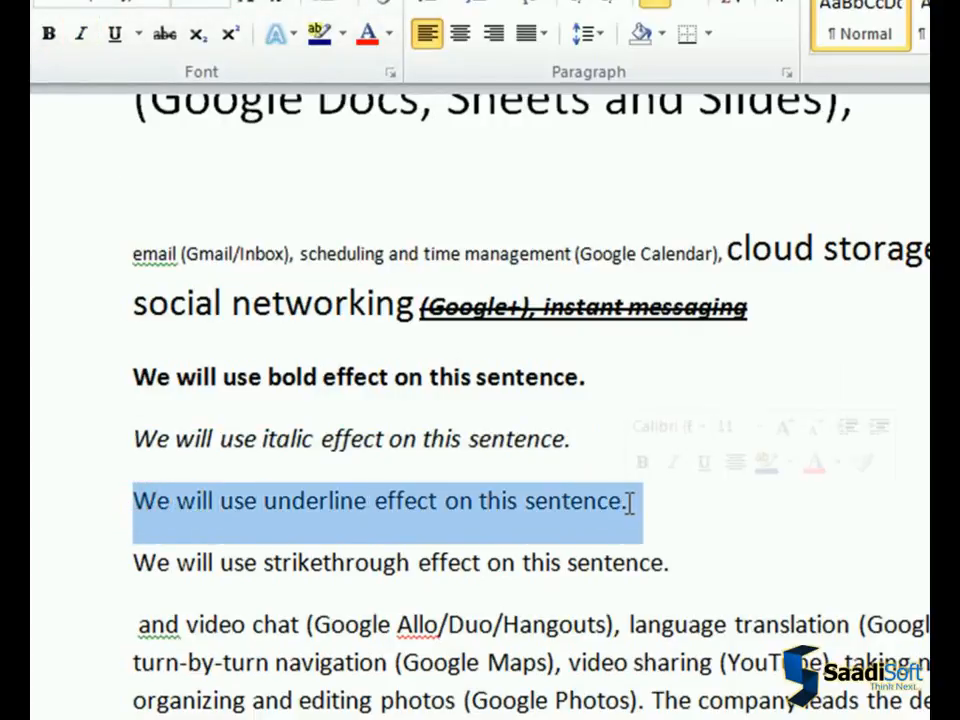
pyautogui.click(116, 34)
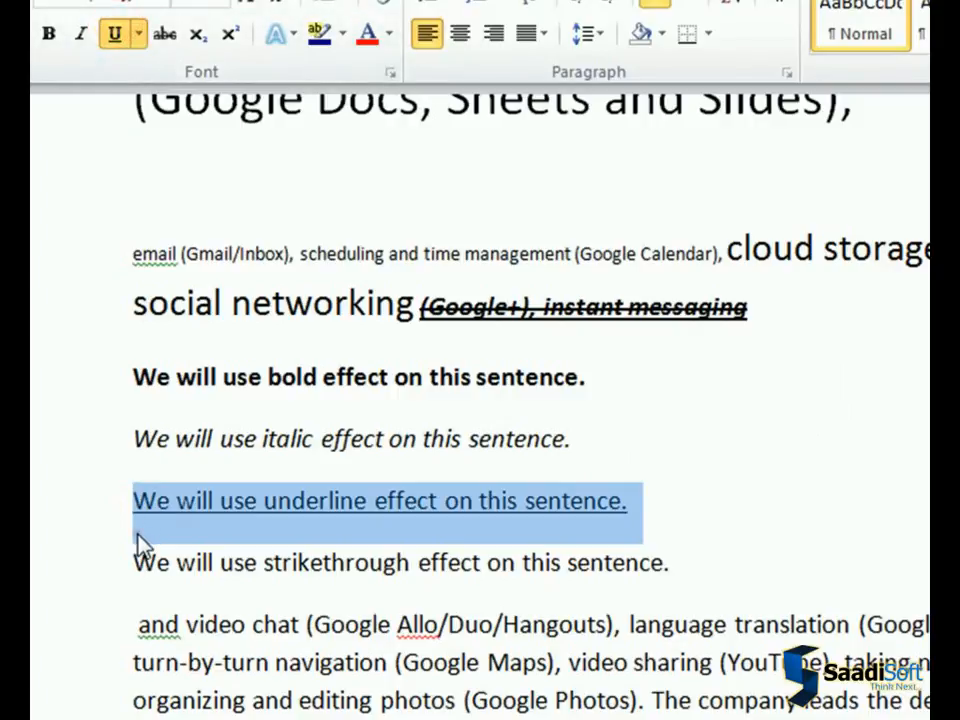
pyautogui.moveTo(132, 558); pyautogui.dragTo(675, 556)
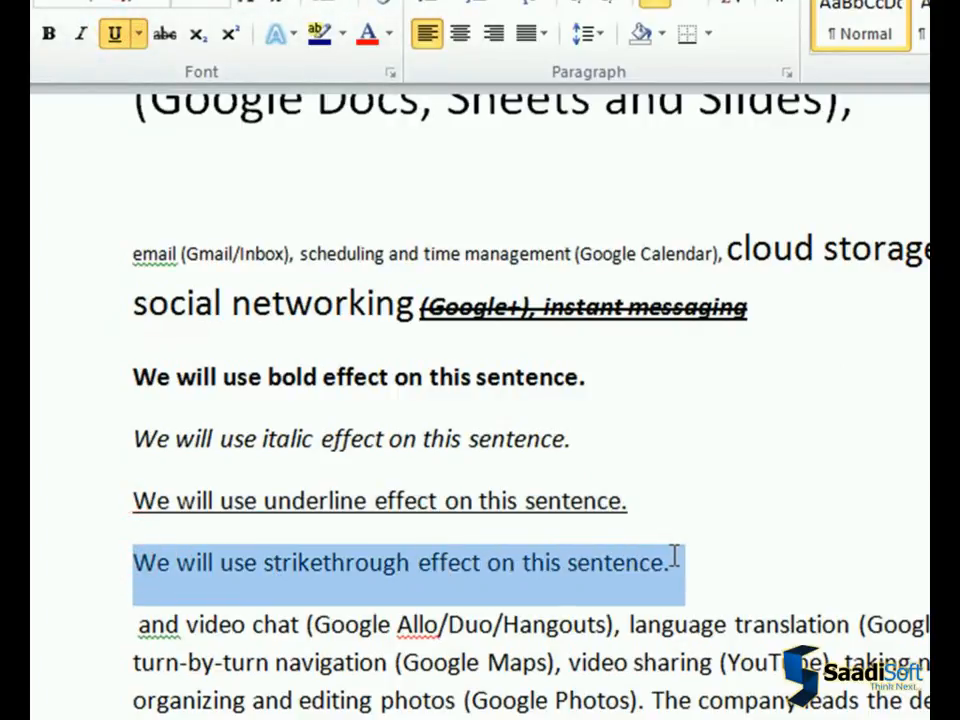
pyautogui.click(162, 38)
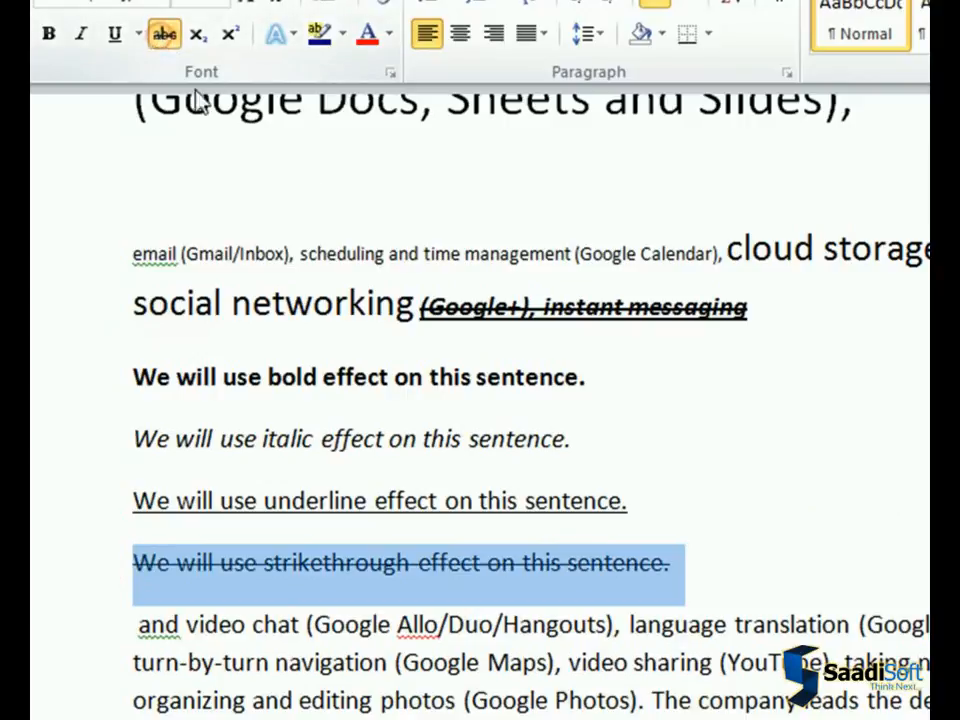
pyautogui.click(702, 560)
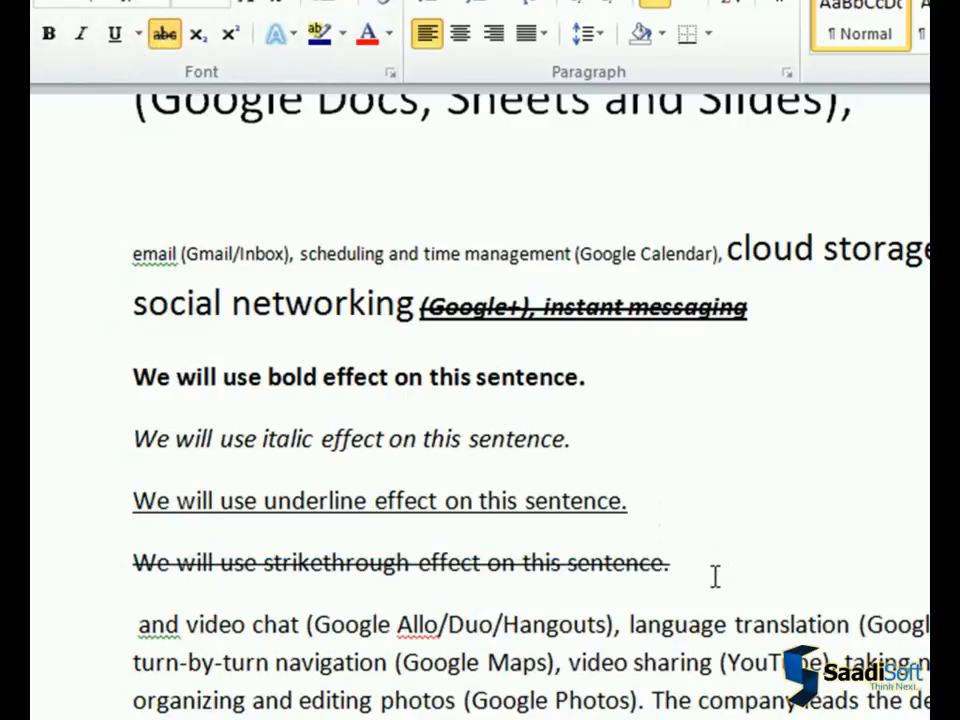
# Add the line "(2)2+log1015=______" below the strikethrough sentence and make the 2 after the parenthesis superscript
pyautogui.press('Return')
pyautogui.write('2)+log1015=_______')
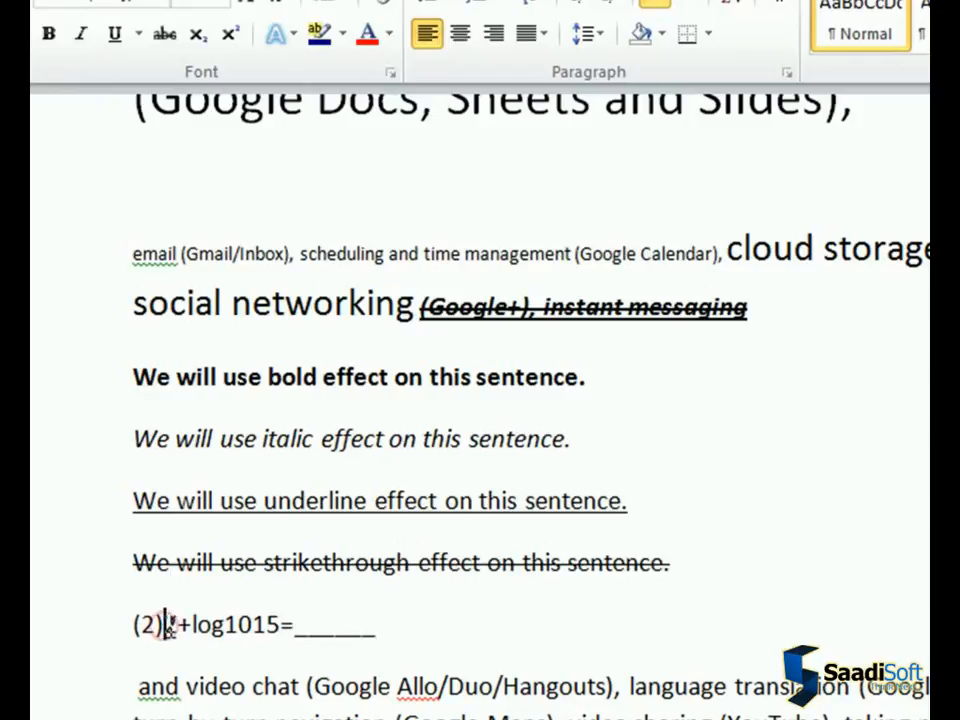
pyautogui.moveTo(166, 625); pyautogui.dragTo(178, 625)
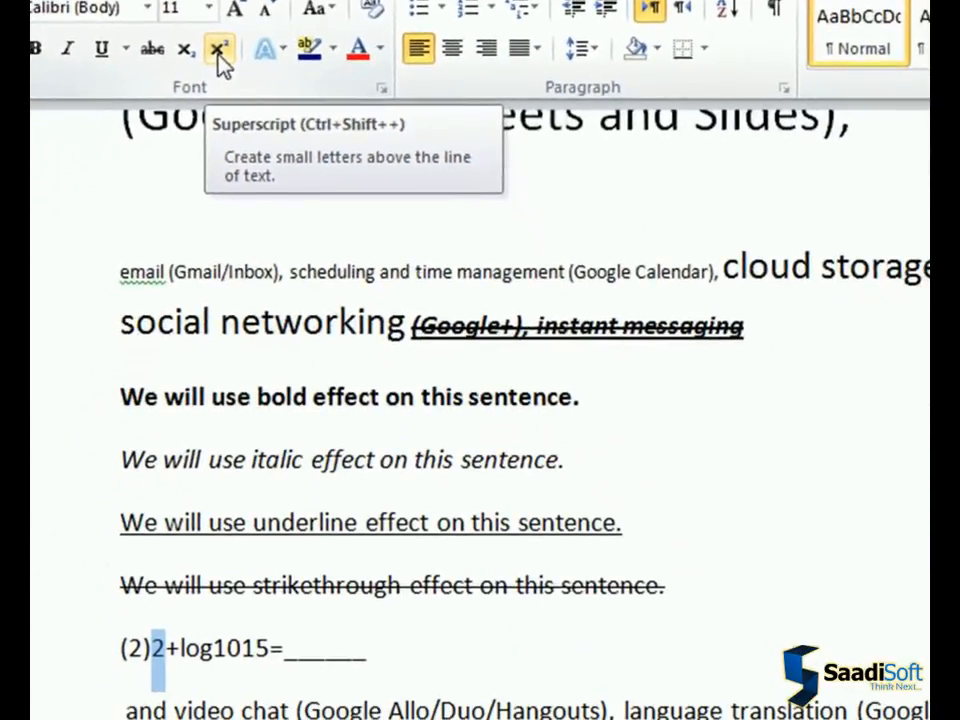
pyautogui.click(218, 52)
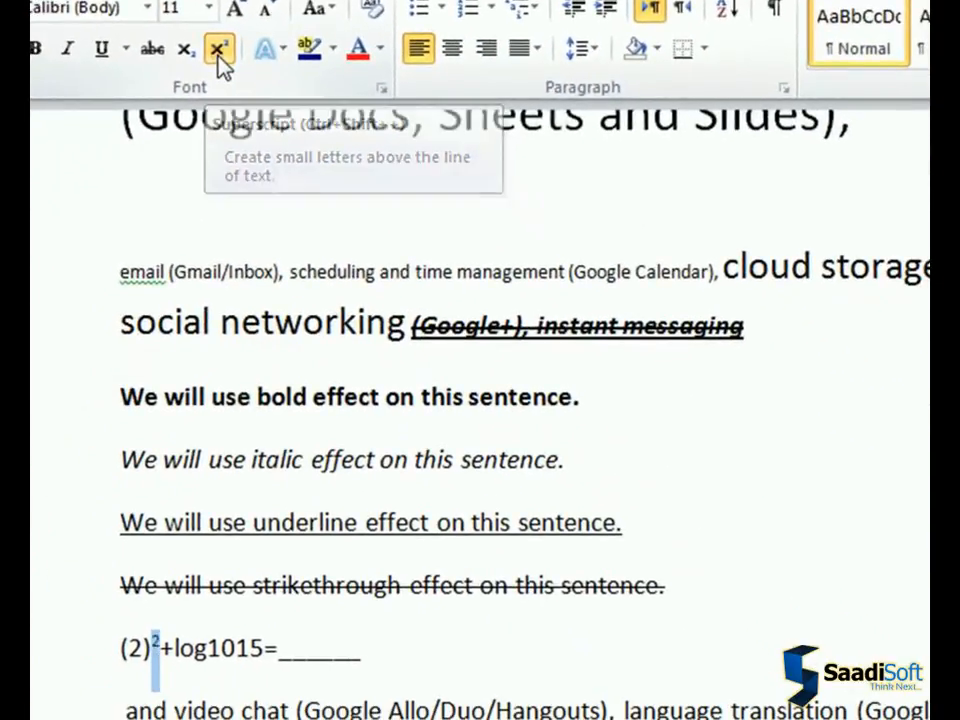
pyautogui.click(172, 658)
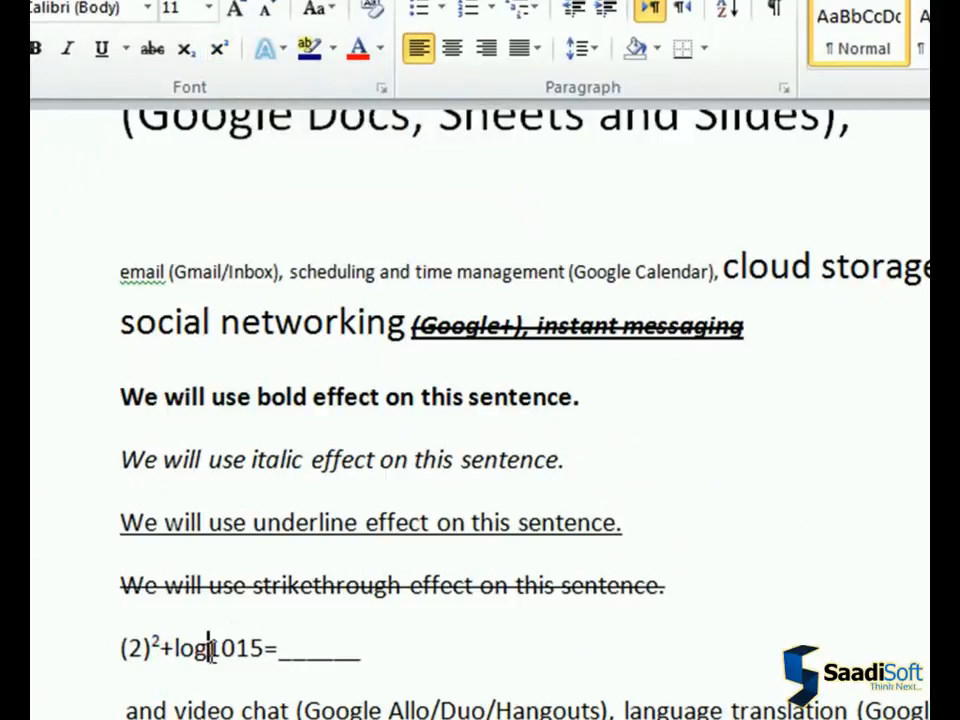
# Format the 10 after "log" in the equation as subscript
pyautogui.moveTo(210, 648); pyautogui.dragTo(234, 650)
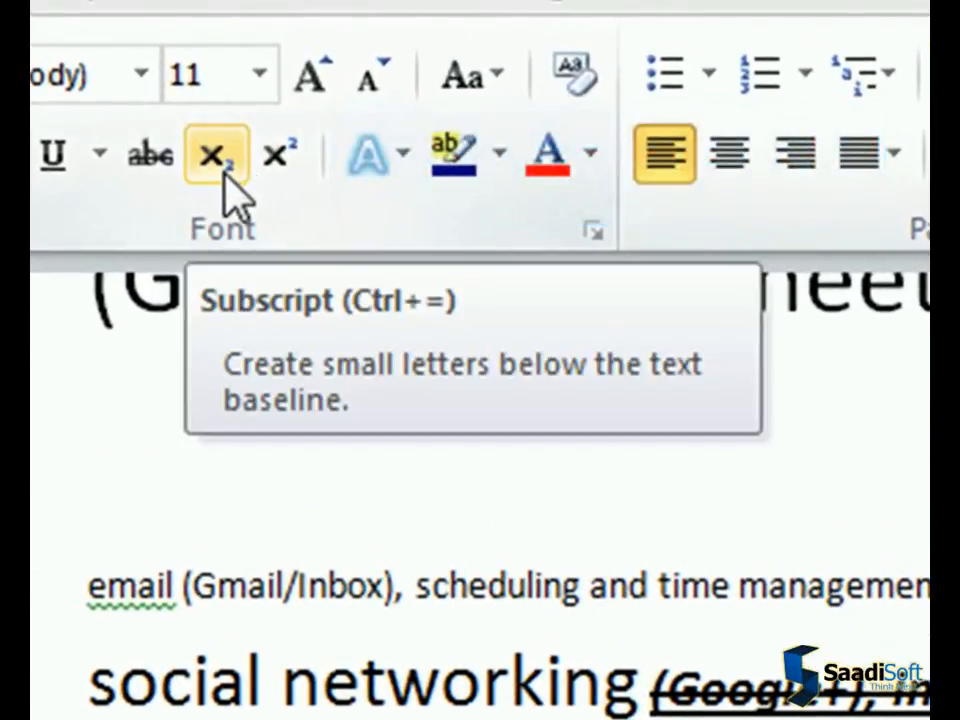
pyautogui.click(224, 174)
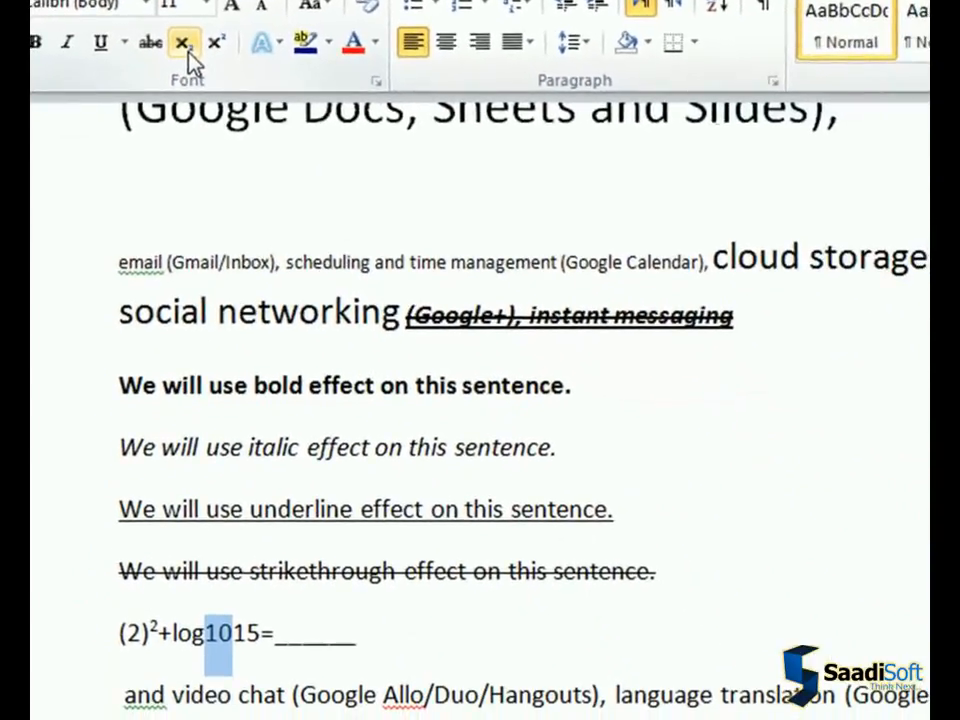
pyautogui.click(190, 62)
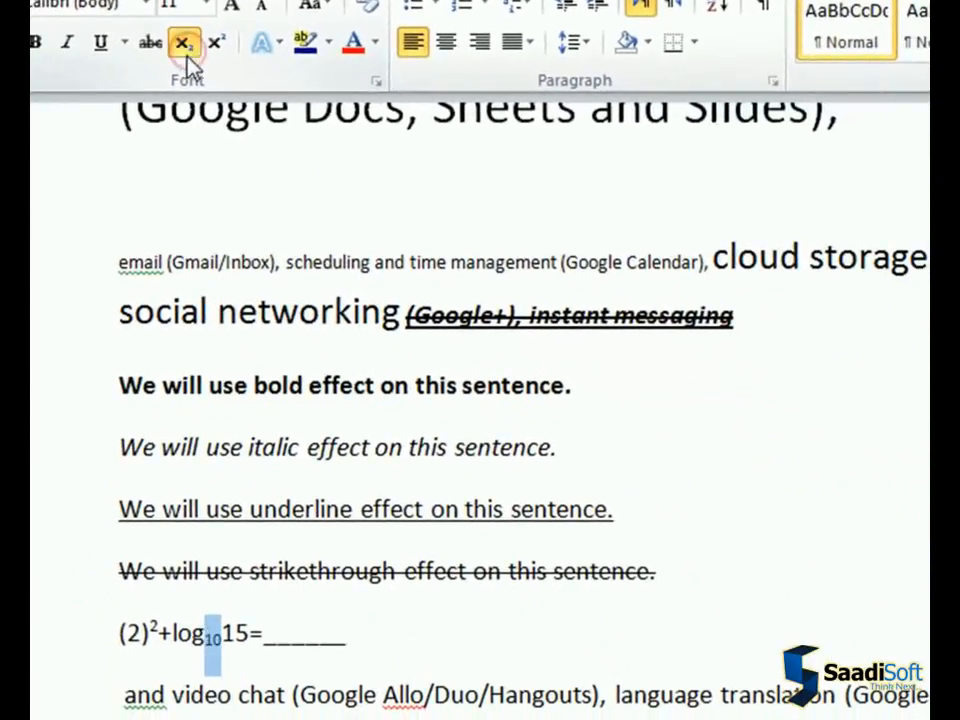
pyautogui.click(250, 640)
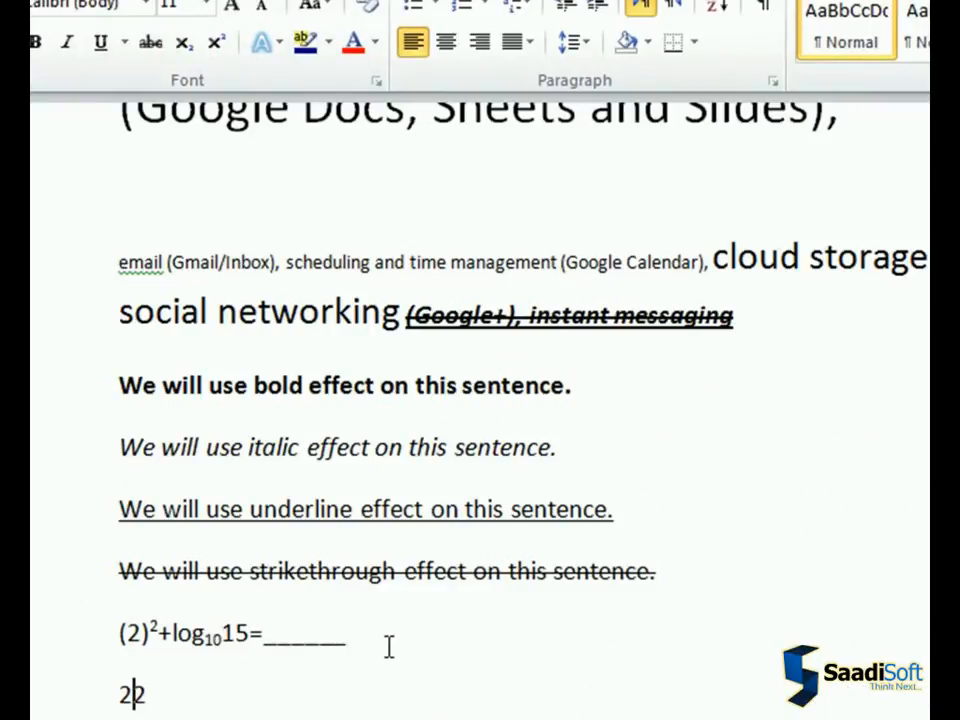
# Write a second equation "22+log1015=_______" on the next line, with the second 2 as superscript and the 10 as subscript
pyautogui.hotkey('shift', 'Right')
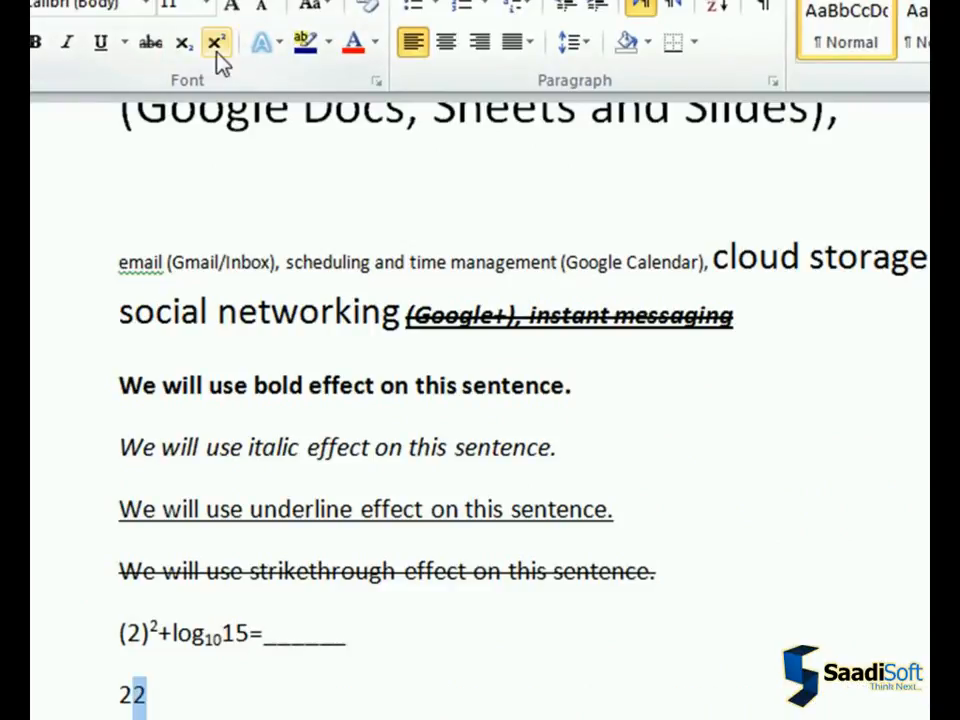
pyautogui.hotkey('ctrl', 'shift', '=')
pyautogui.write('+')
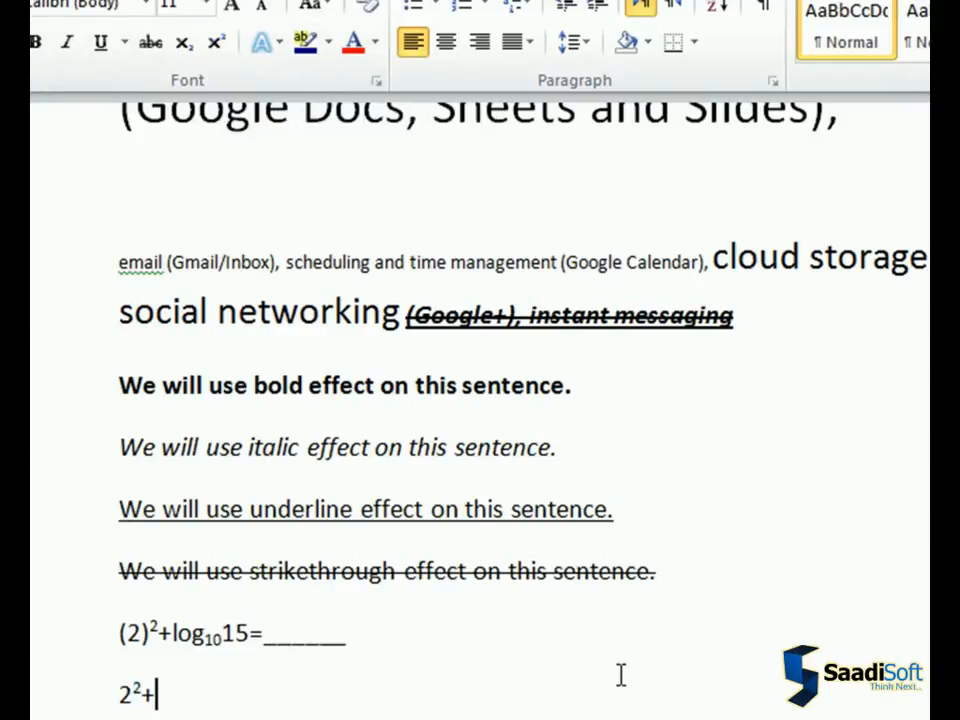
pyautogui.write('log')
pyautogui.hotkey('ctrl', '=')
pyautogui.write('10')
pyautogui.hotkey('ctrl', '=')
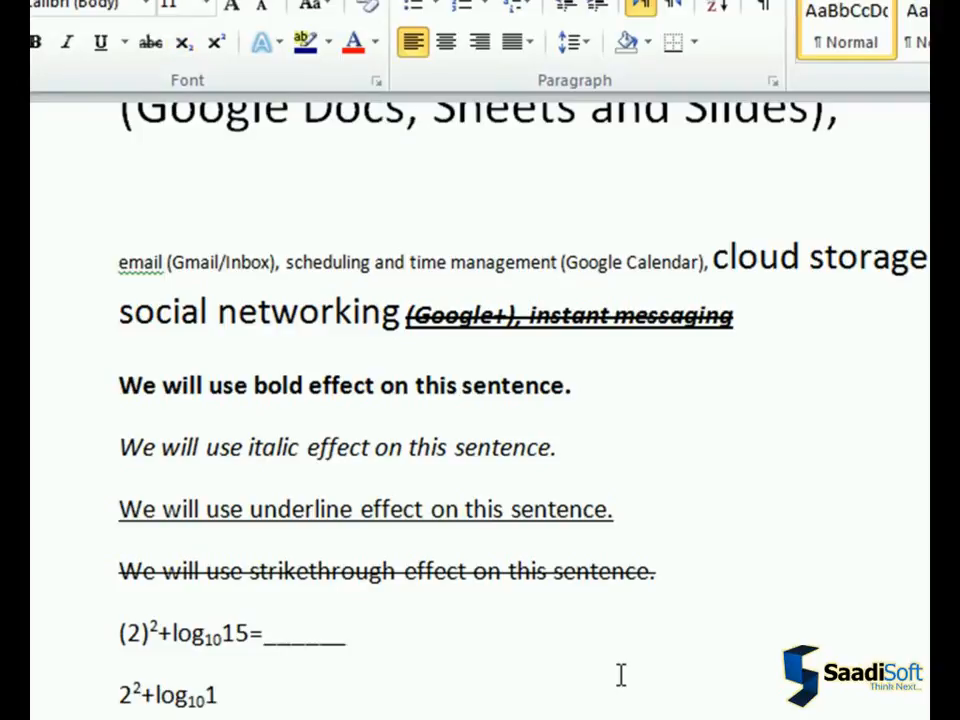
pyautogui.write('15=________')
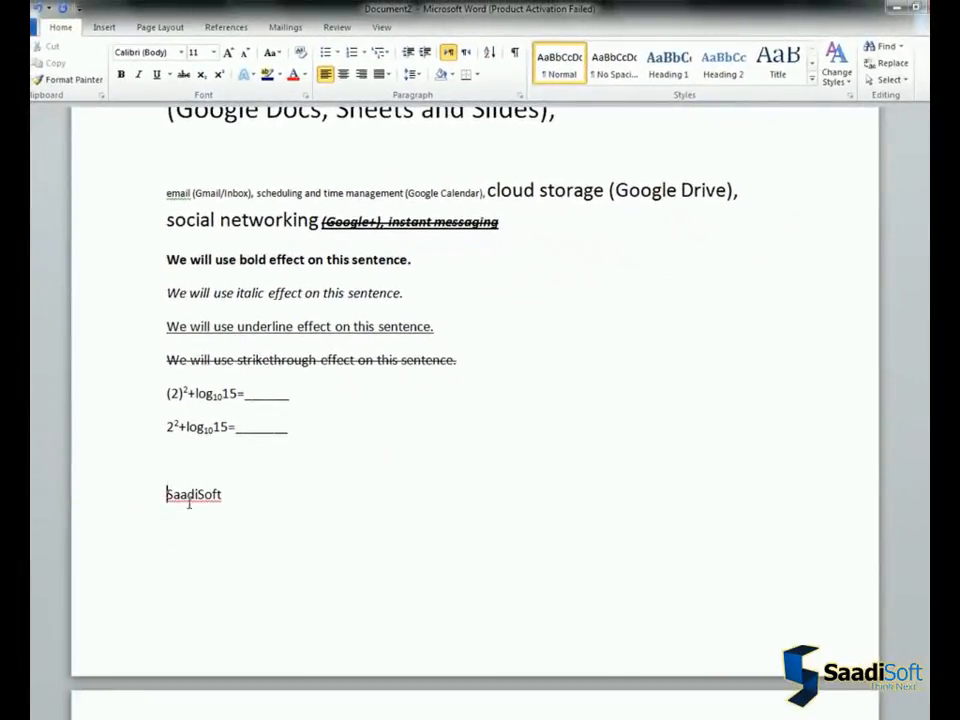
# Apply the text effect "Fill - White, Outline - Accent 1" to the word "SaadiSoft"
pyautogui.moveTo(233, 493); pyautogui.dragTo(161, 497)
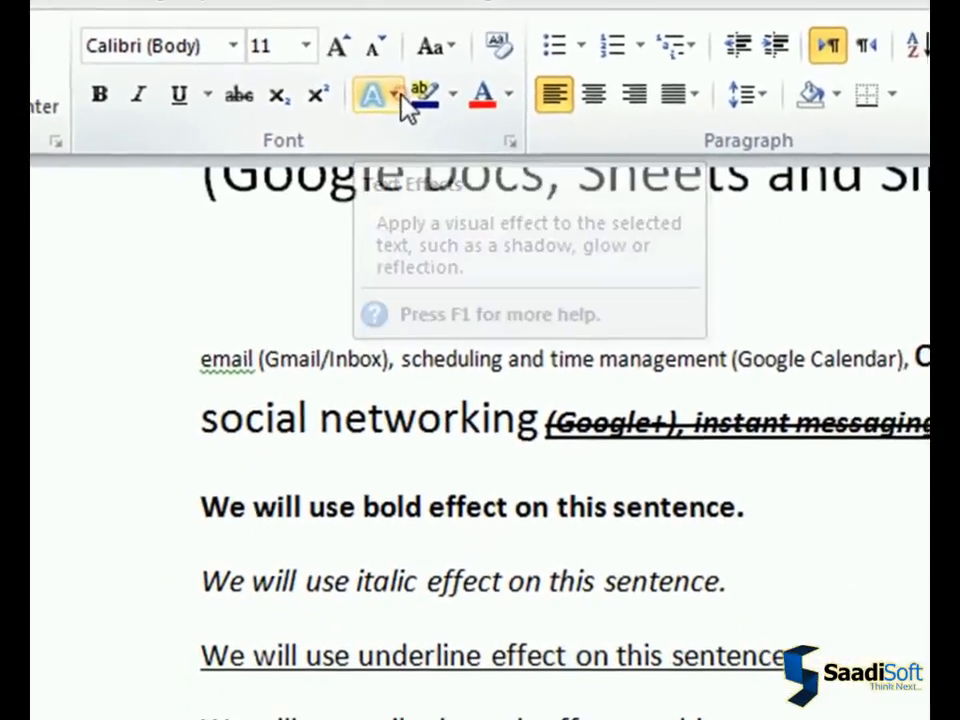
pyautogui.click(402, 100)
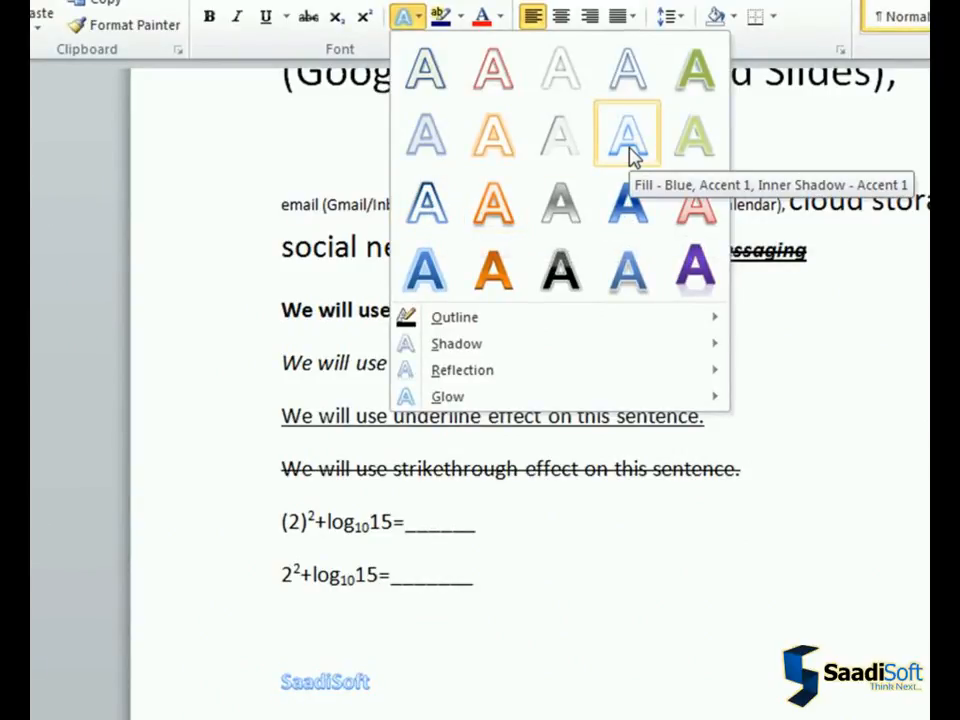
pyautogui.click(628, 85)
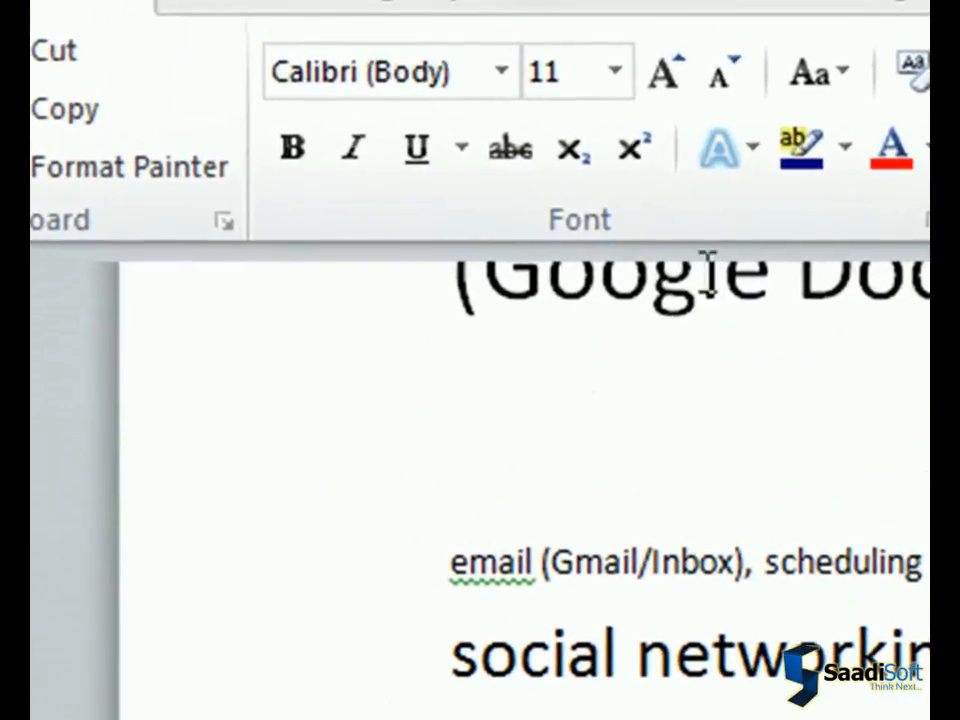
# Set "SaadiSoft" to font size 48 and underline it
pyautogui.click(587, 62)
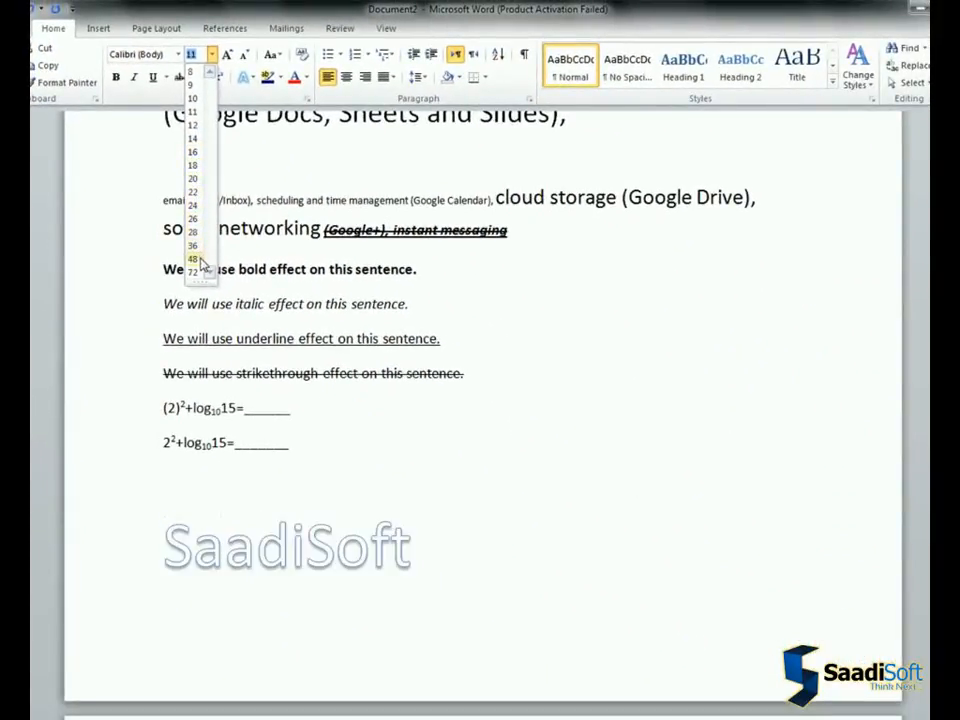
pyautogui.click(199, 260)
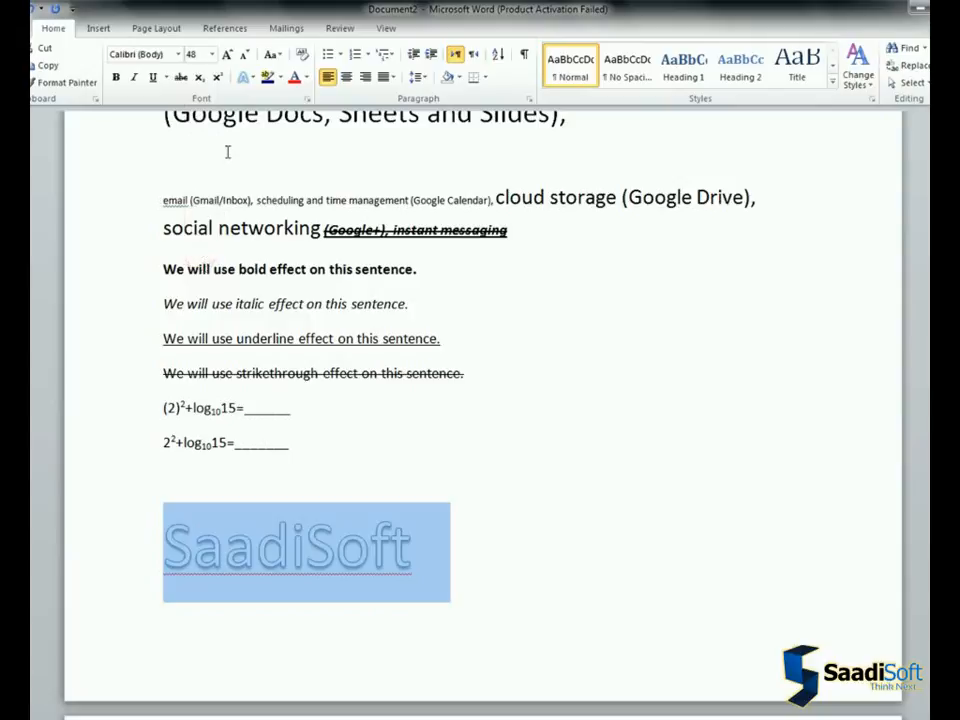
pyautogui.click(155, 80)
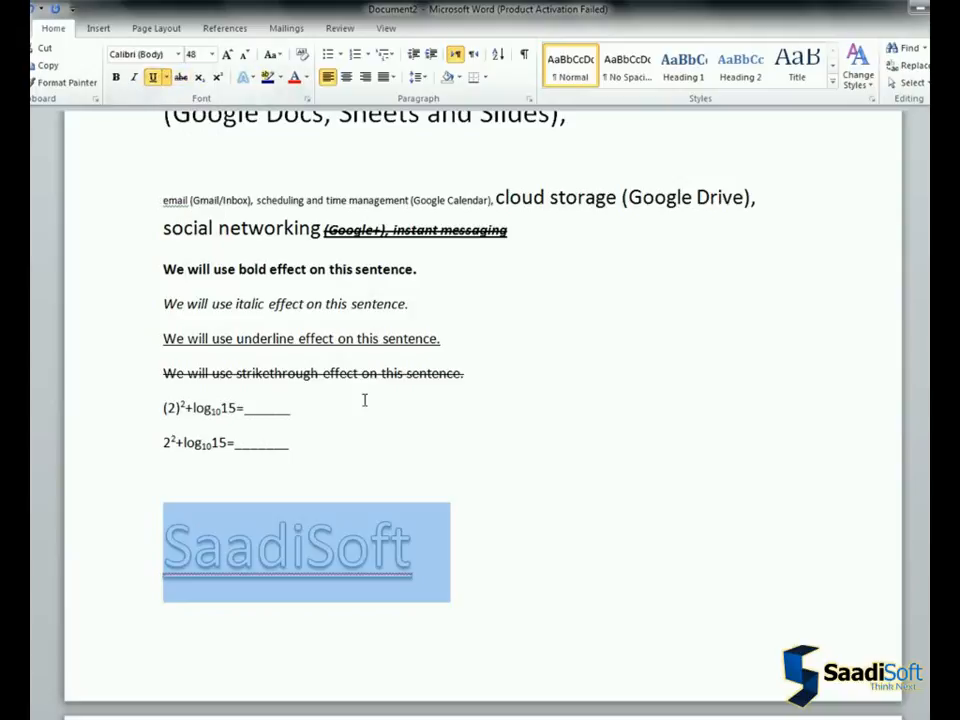
pyautogui.click(446, 557)
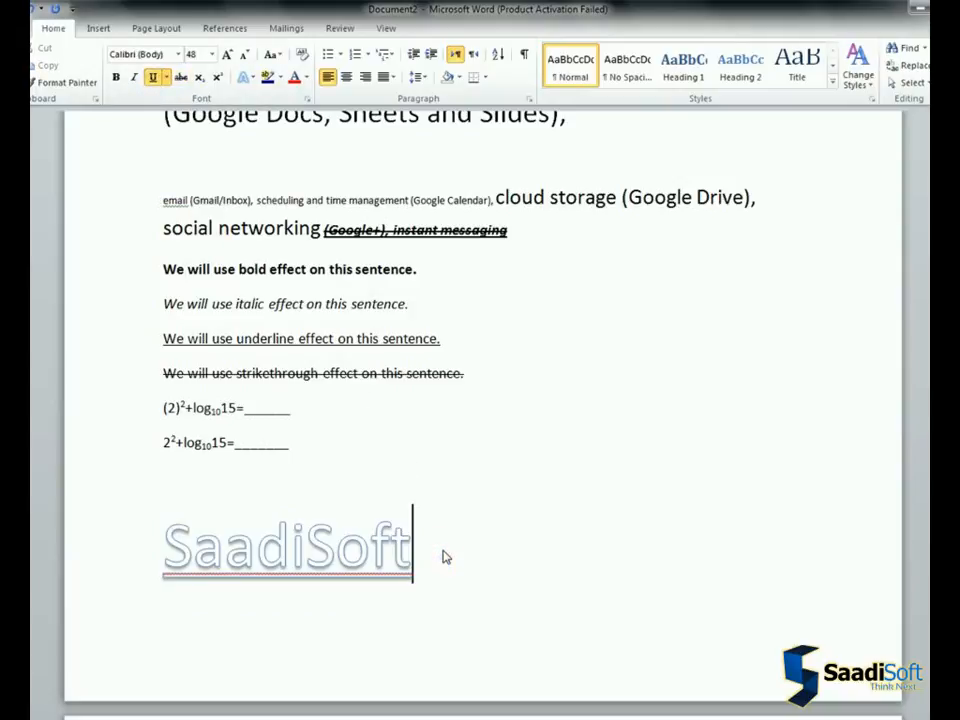
# Add "Computer." on a new page after "SaadiSoft" and "MS-WORD." on its own line above the "An August 2011 report" paragraph
pyautogui.hotkey('ctrl', 'Return')
pyautogui.write('Computer.')
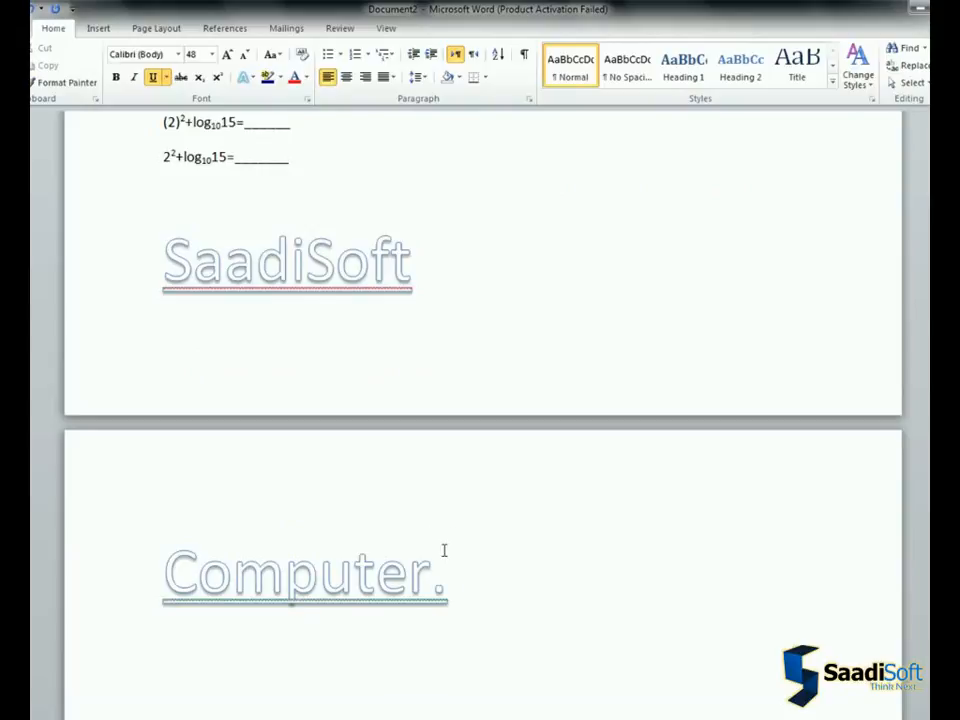
pyautogui.scroll(-3, 443, 551)
pyautogui.scroll(-6, 196, 605)
pyautogui.click(204, 649)
pyautogui.press('Return')
pyautogui.write('MS-WORD.')
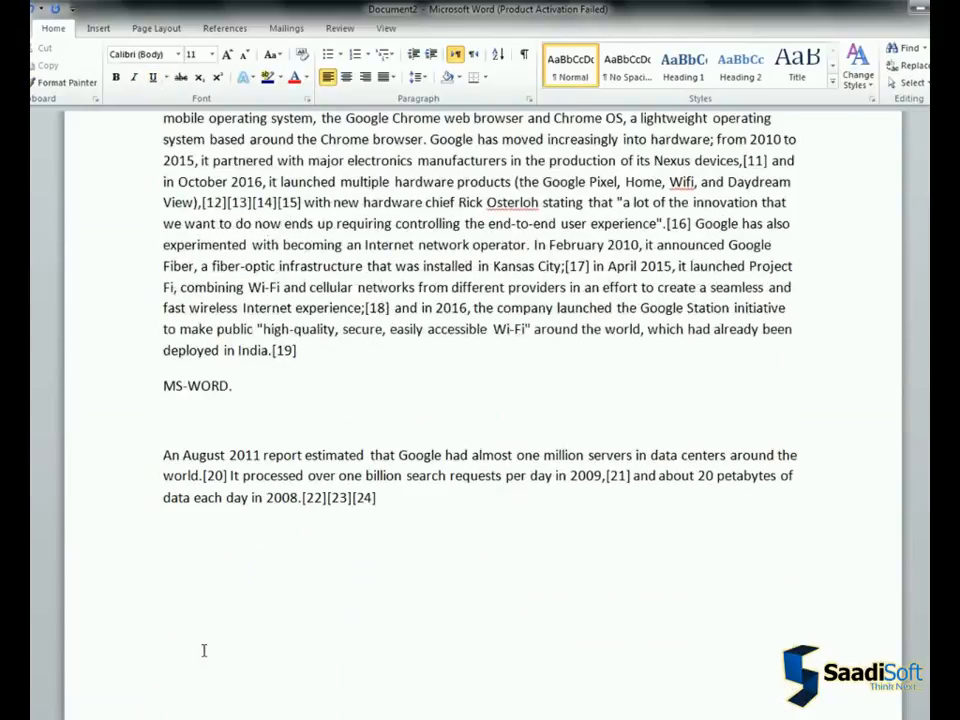
# Set "MS-WORD." to font size 36 and apply the blue gradient-fill text effect from the last row of the gallery
pyautogui.moveTo(165, 387); pyautogui.dragTo(247, 387)
pyautogui.hotkey('ctrl', 'u')
pyautogui.click(212, 61)
pyautogui.click(195, 250)
pyautogui.click(243, 77)
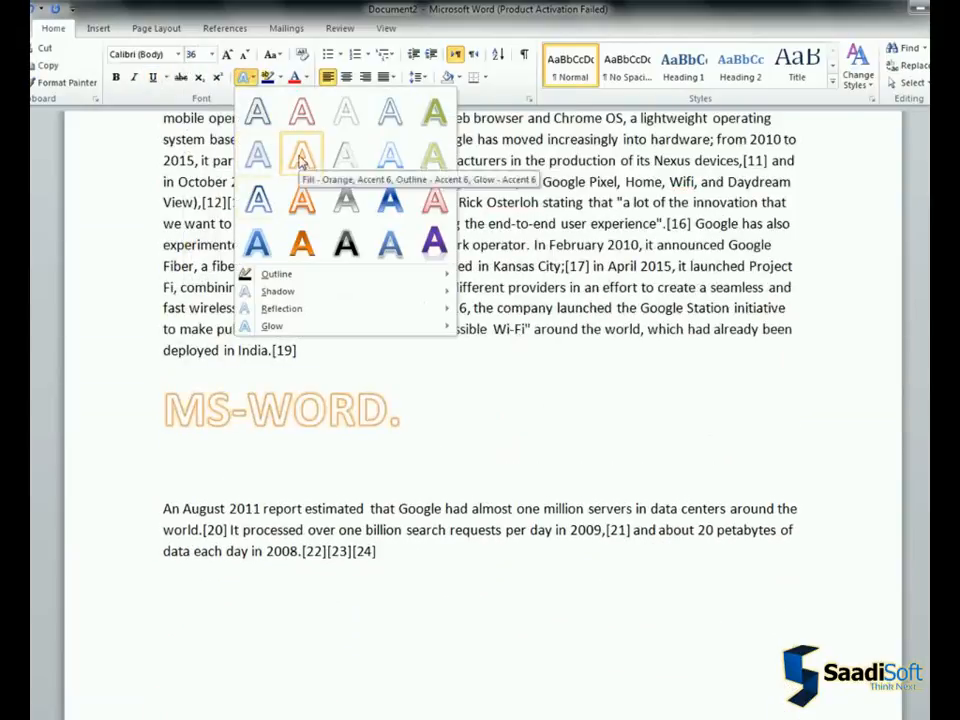
pyautogui.click(392, 242)
pyautogui.click(392, 408)
# Highlight the phrase "An August 2011 report estimated" in turquoise
pyautogui.moveTo(165, 510); pyautogui.dragTo(369, 511)
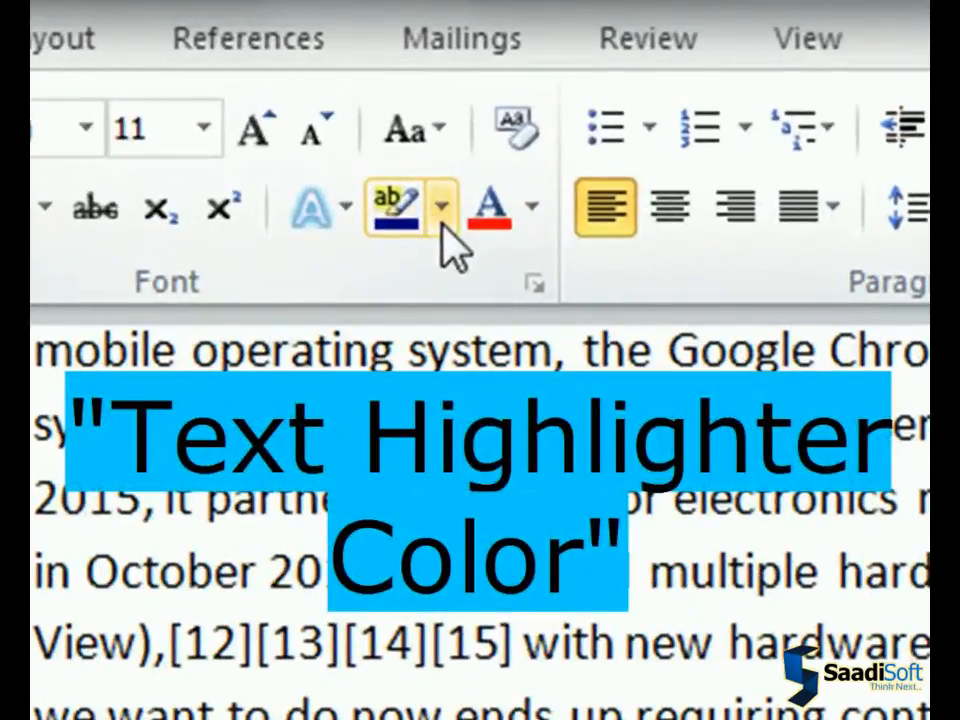
pyautogui.click(442, 216)
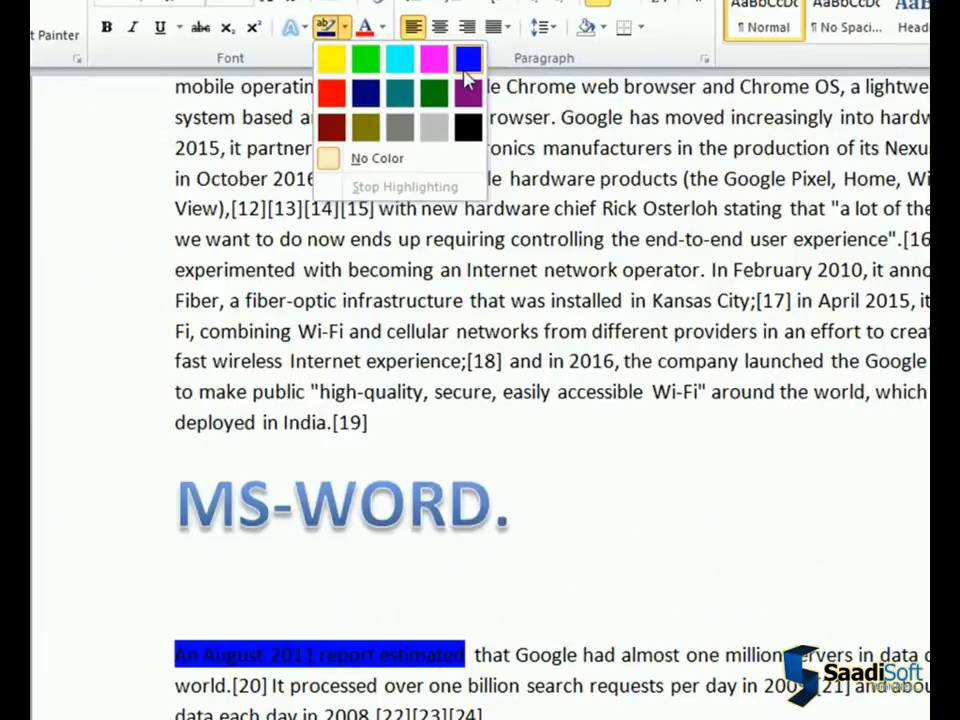
pyautogui.click(405, 72)
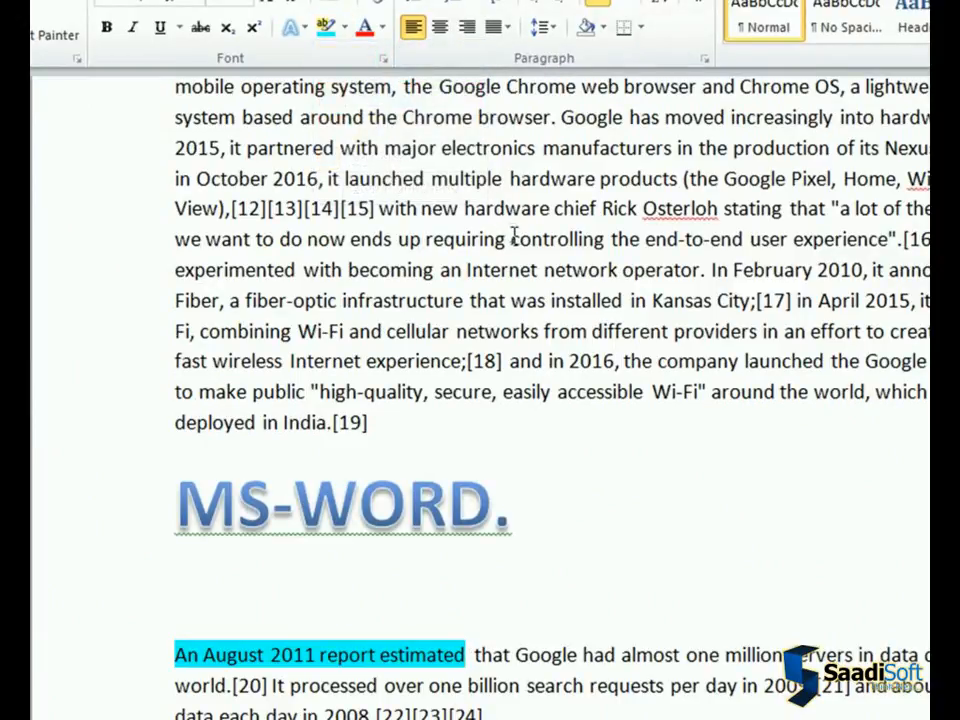
# Apply the same turquoise highlight to "controlling the end-to-end user experience" and "navigation (Google Maps)," in the paragraph above
pyautogui.moveTo(513, 238); pyautogui.dragTo(888, 240)
pyautogui.click(321, 26)
pyautogui.scroll(2, 362, 137)
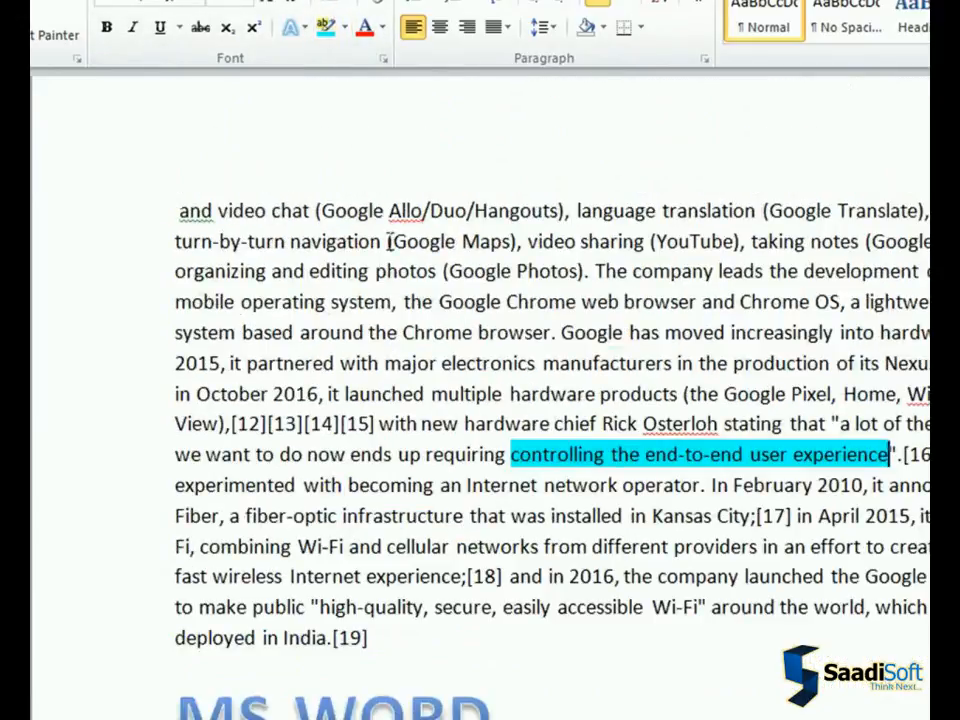
pyautogui.moveTo(523, 241); pyautogui.dragTo(289, 241)
pyautogui.click(321, 26)
pyautogui.click(399, 332)
# Color the phrase "different providers in an effort to create" red
pyautogui.scroll(-2, 399, 340)
pyautogui.moveTo(592, 403); pyautogui.dragTo(930, 403)
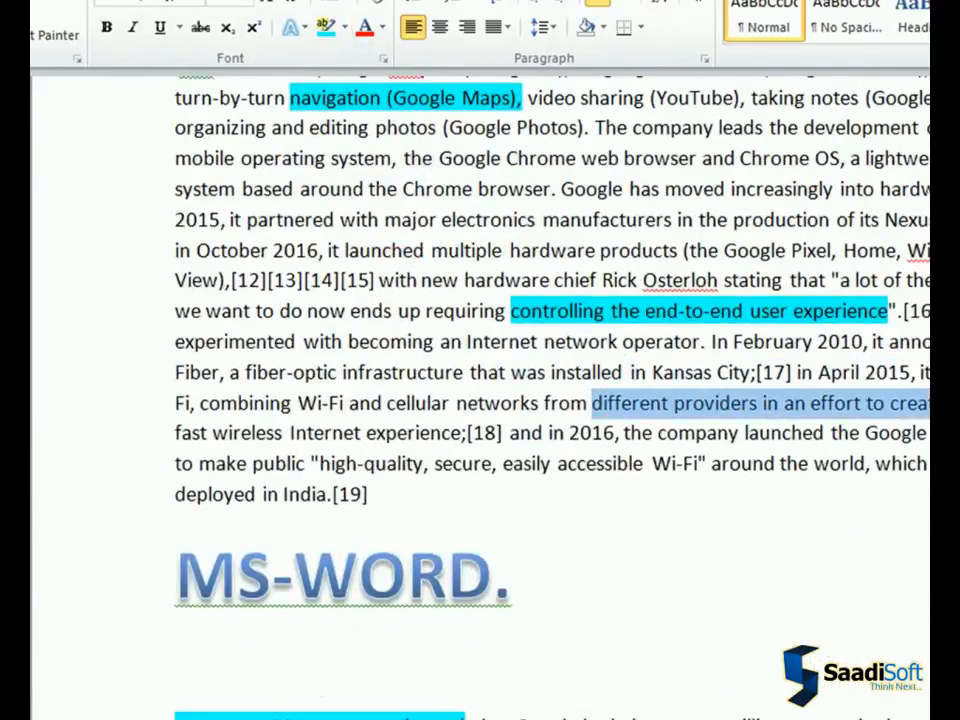
pyautogui.click(365, 28)
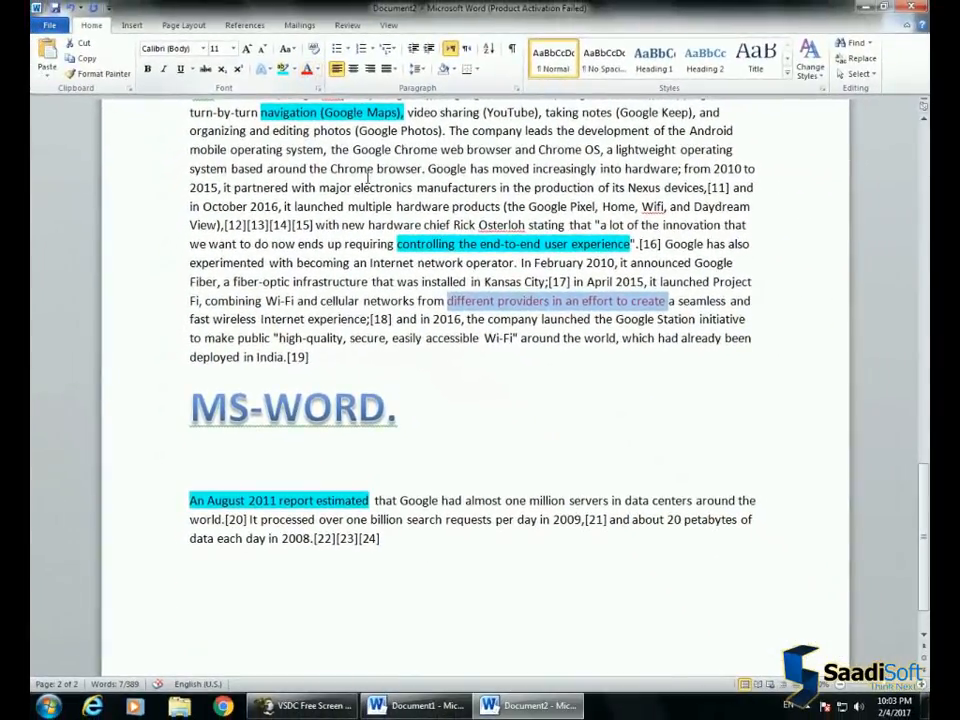
pyautogui.click(586, 403)
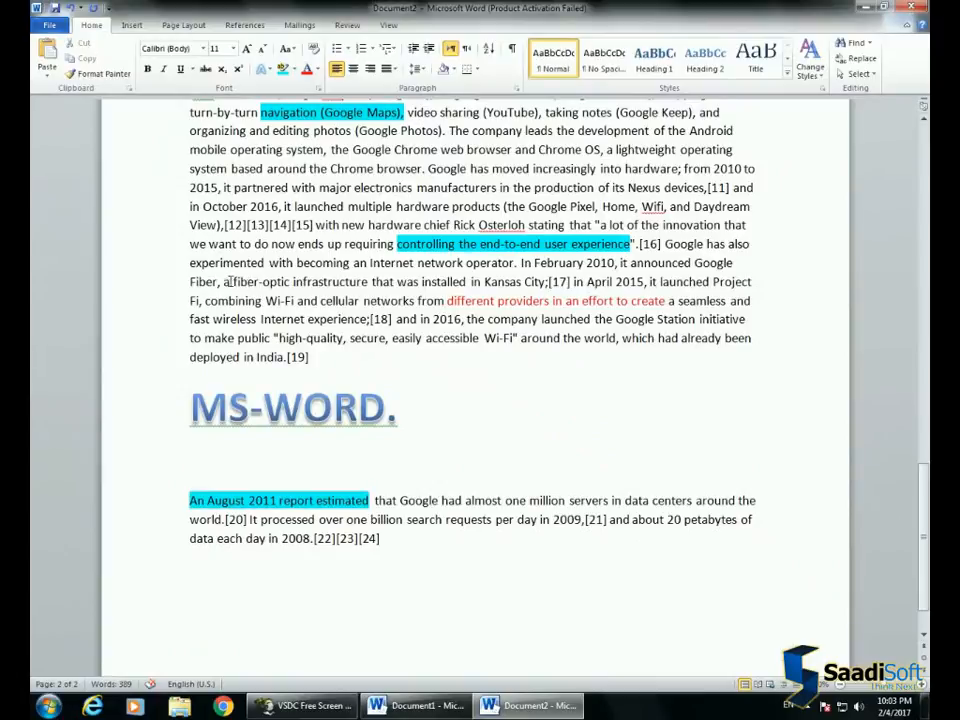
# Set the font color of "a fiber-optic" to the theme color "Blue, Accent 1"
pyautogui.moveTo(228, 282); pyautogui.dragTo(291, 282)
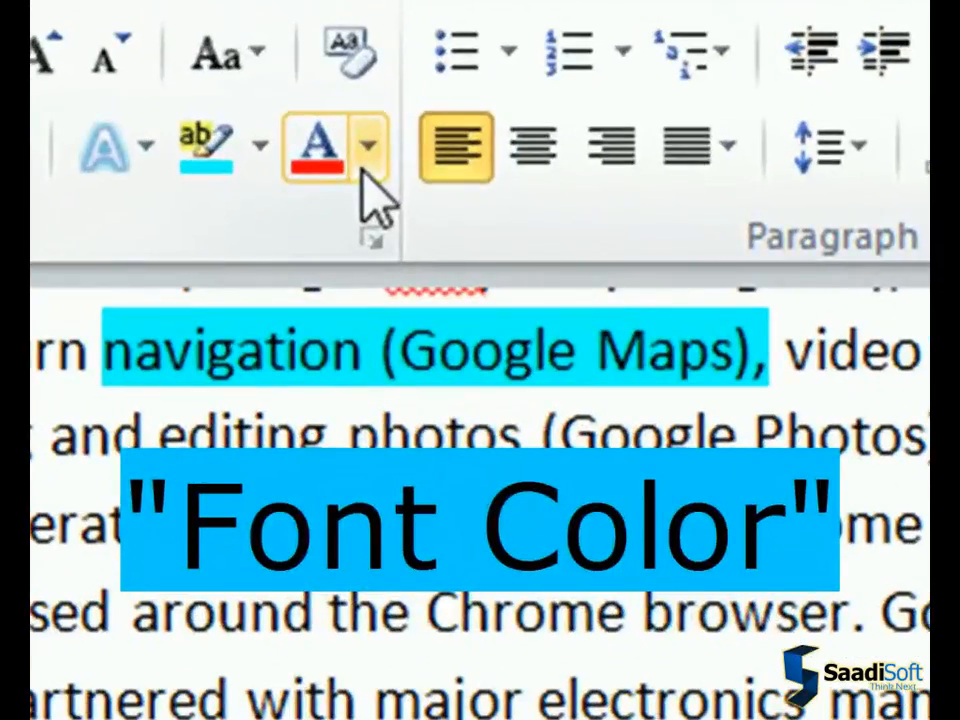
pyautogui.click(366, 152)
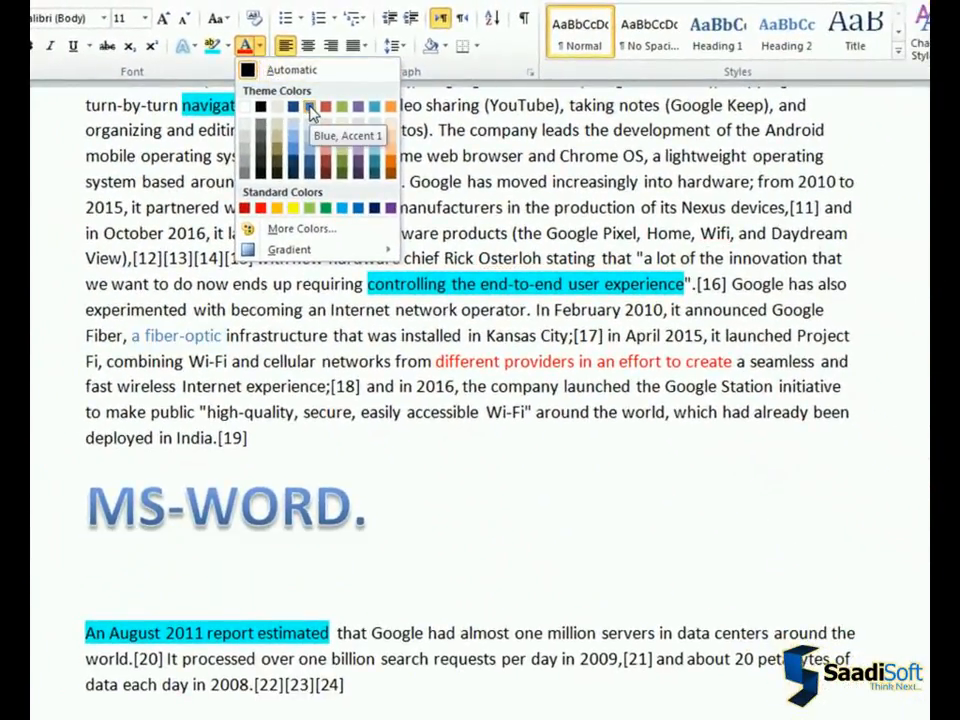
pyautogui.click(310, 108)
pyautogui.click(283, 387)
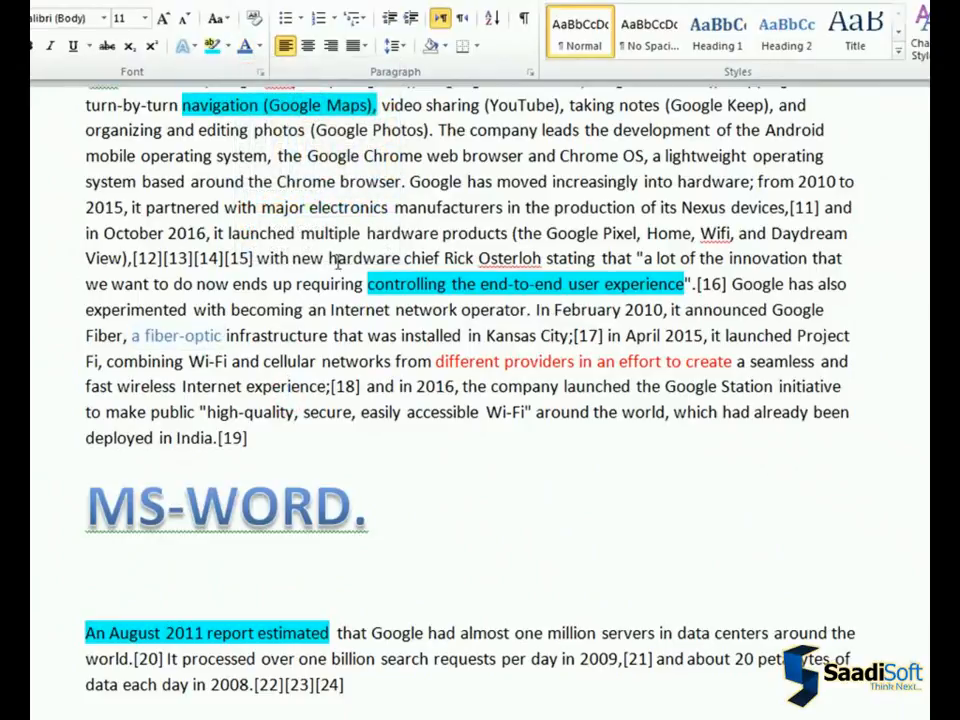
# Give the word "hardware" in "multiple hardware products" a custom pink font color mixed in the color spectrum
pyautogui.moveTo(365, 233); pyautogui.dragTo(440, 233)
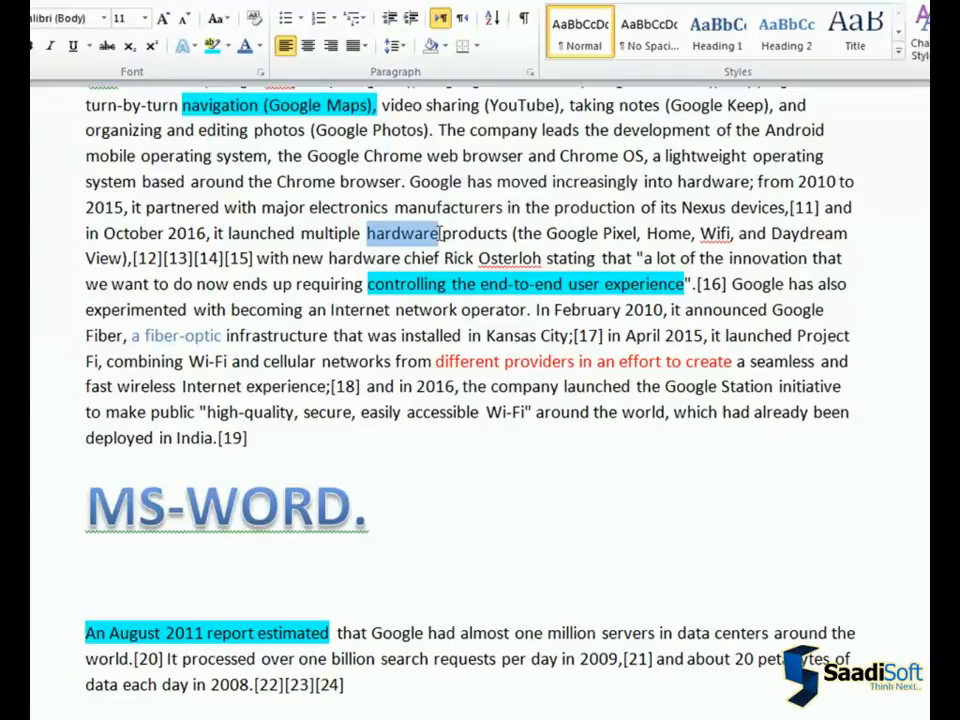
pyautogui.click(259, 46)
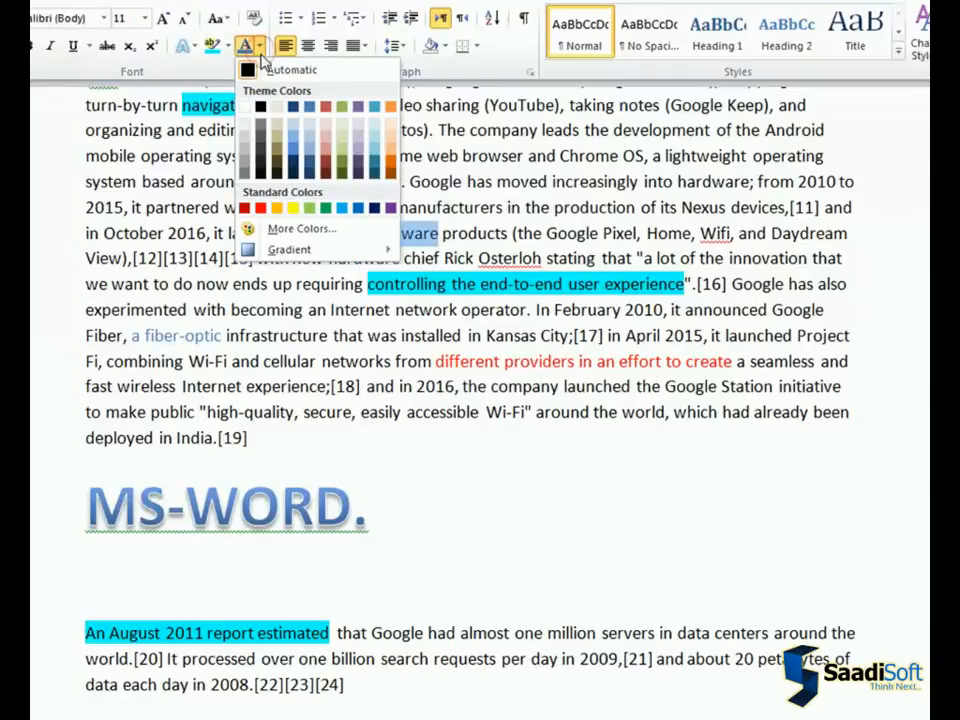
pyautogui.click(296, 230)
pyautogui.moveTo(464, 246); pyautogui.dragTo(690, 166)
pyautogui.click(645, 203)
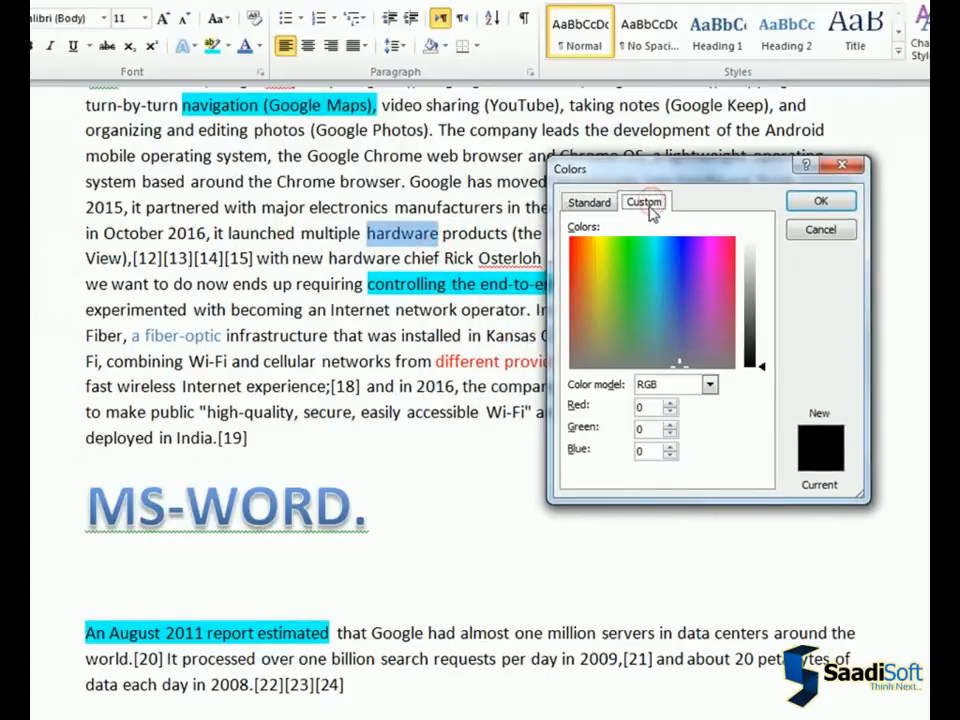
pyautogui.moveTo(678, 370); pyautogui.dragTo(628, 296)
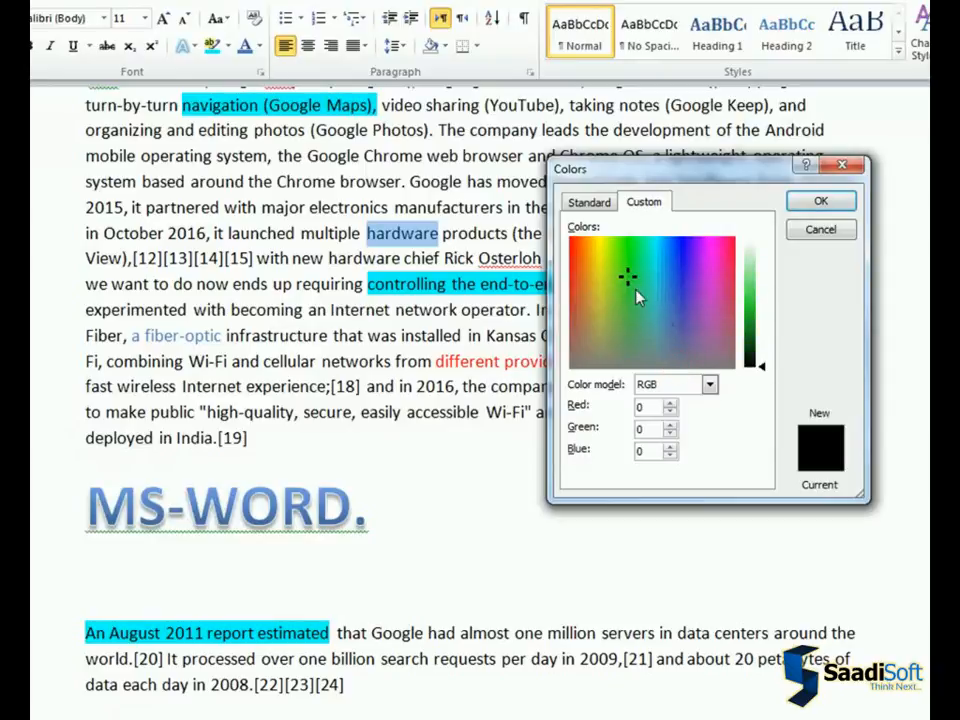
pyautogui.moveTo(759, 369); pyautogui.dragTo(762, 310)
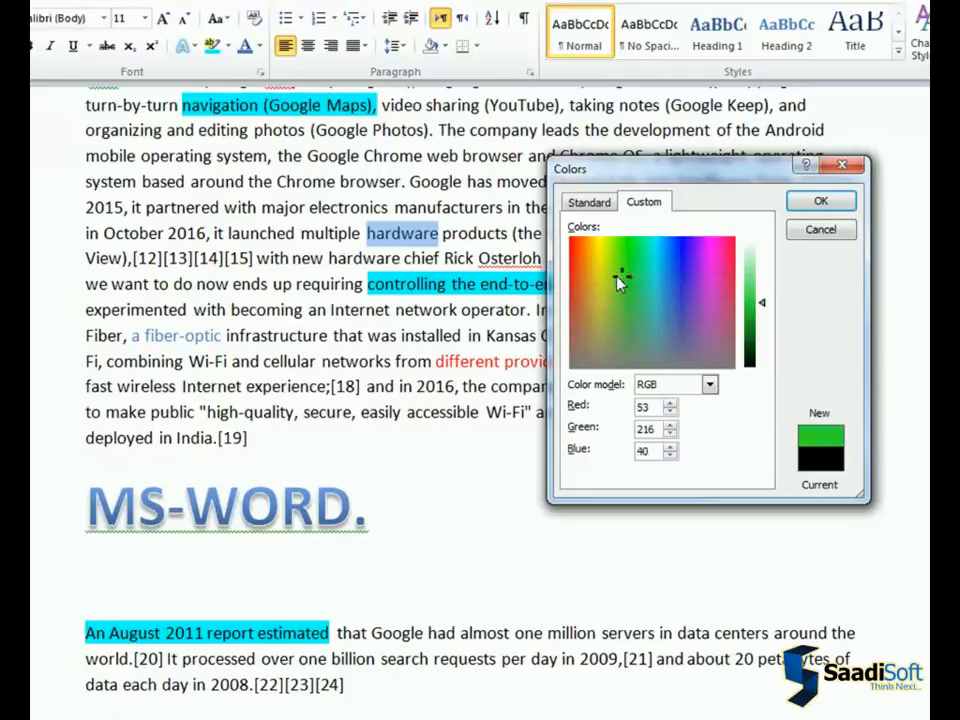
pyautogui.moveTo(619, 283); pyautogui.dragTo(717, 262)
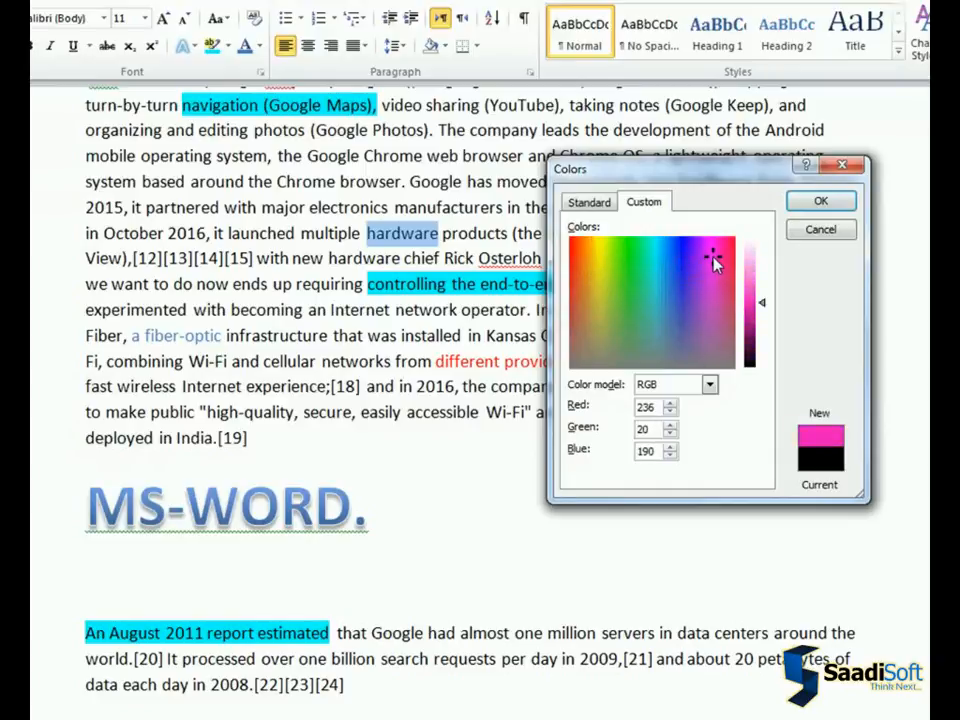
pyautogui.click(806, 204)
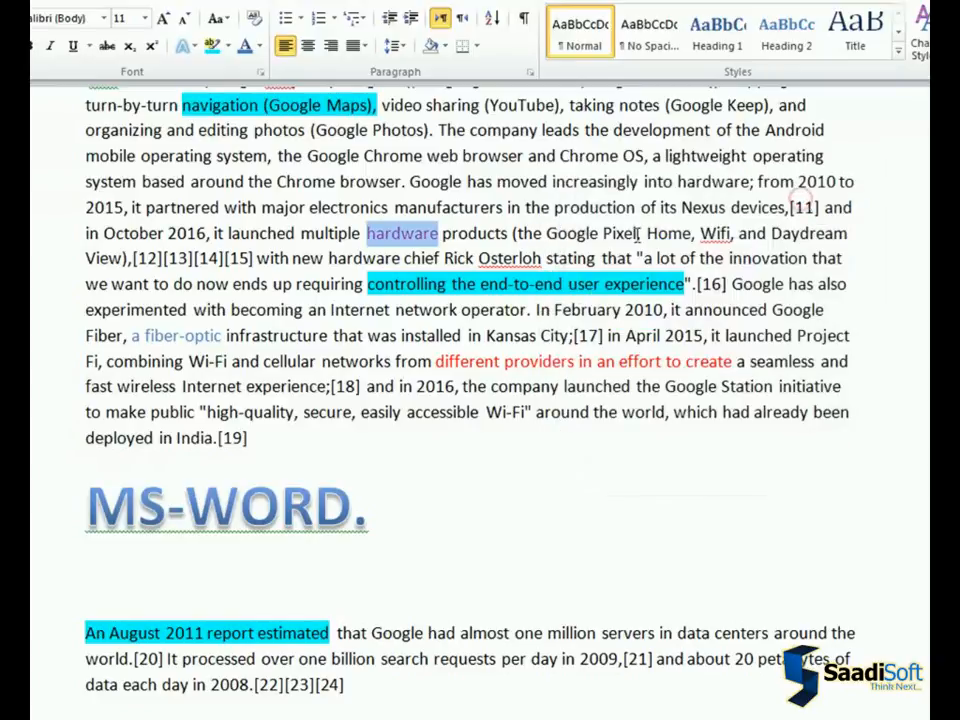
pyautogui.click(442, 232)
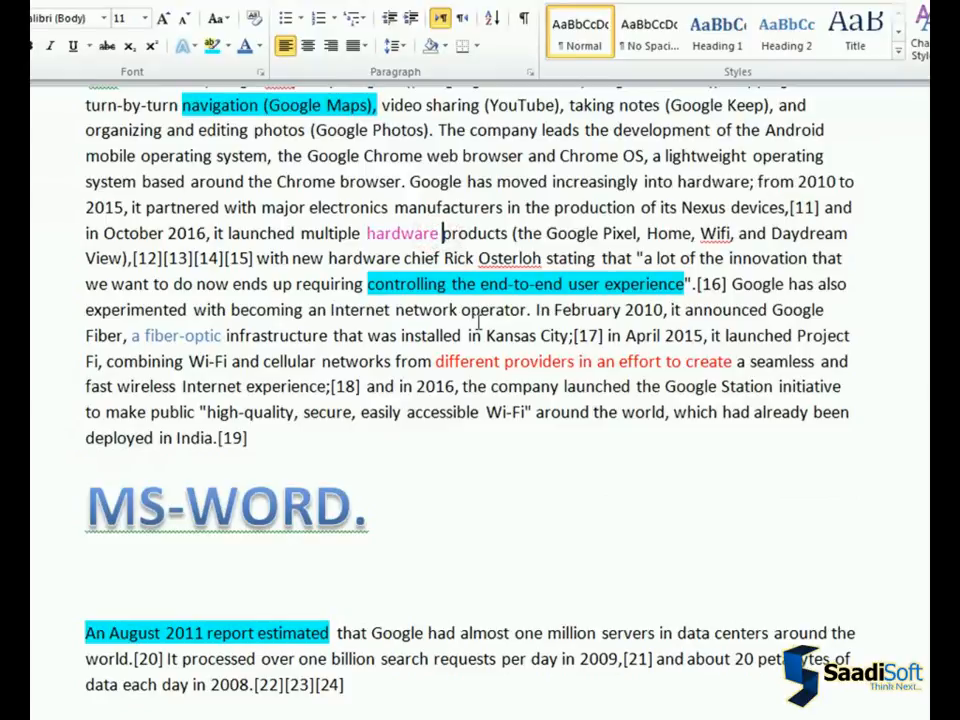
# Give the word "Google" in "Google has moved increasingly" a custom light orange font color mixed in the color spectrum
pyautogui.moveTo(411, 183); pyautogui.dragTo(462, 183)
pyautogui.click(260, 46)
pyautogui.click(302, 261)
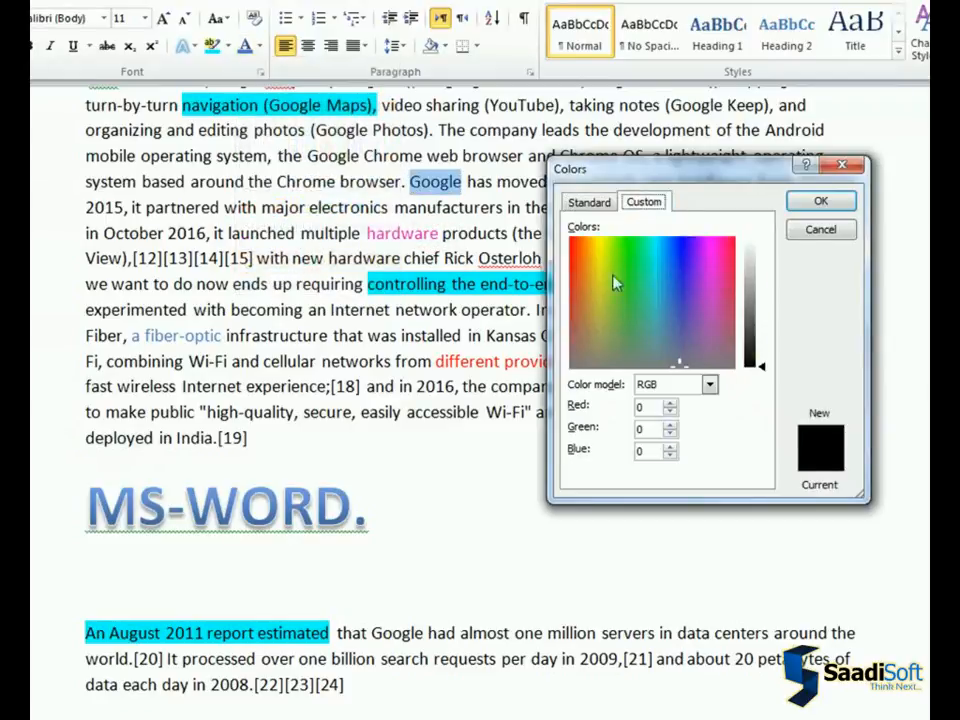
pyautogui.click(599, 252)
pyautogui.moveTo(762, 304)
pyautogui.mouseDown()
pyautogui.moveTo(762, 277)
pyautogui.moveTo(762, 289)
pyautogui.mouseUp()
pyautogui.click(582, 249)
pyautogui.click(820, 201)
pyautogui.click(460, 185)
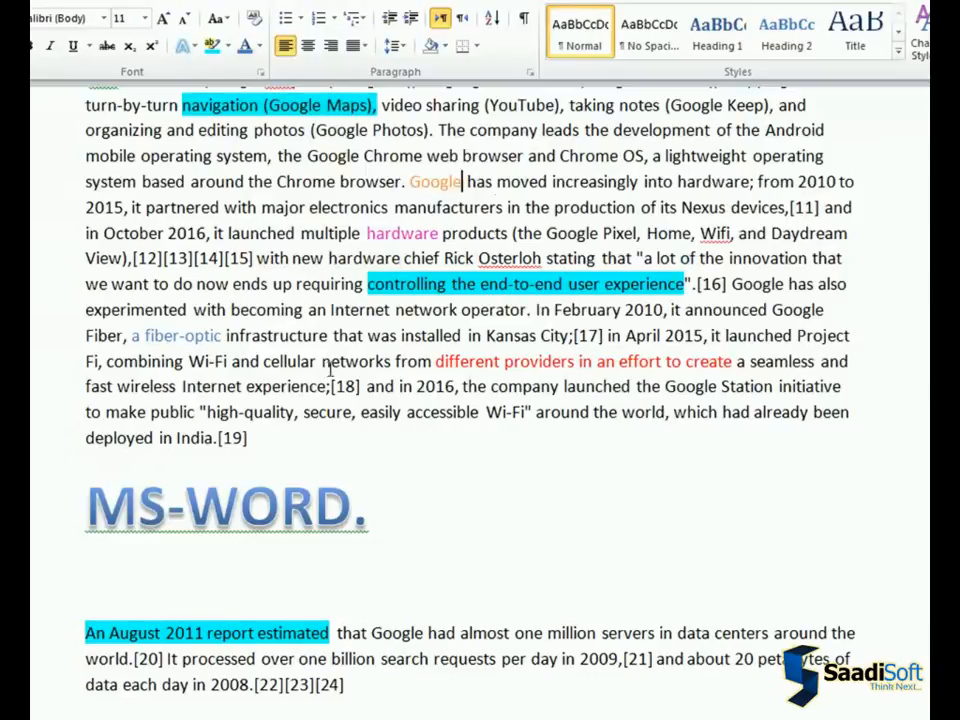
# Format the ";[18]" reference after "Internet experience" as superscript
pyautogui.moveTo(362, 386); pyautogui.dragTo(331, 386)
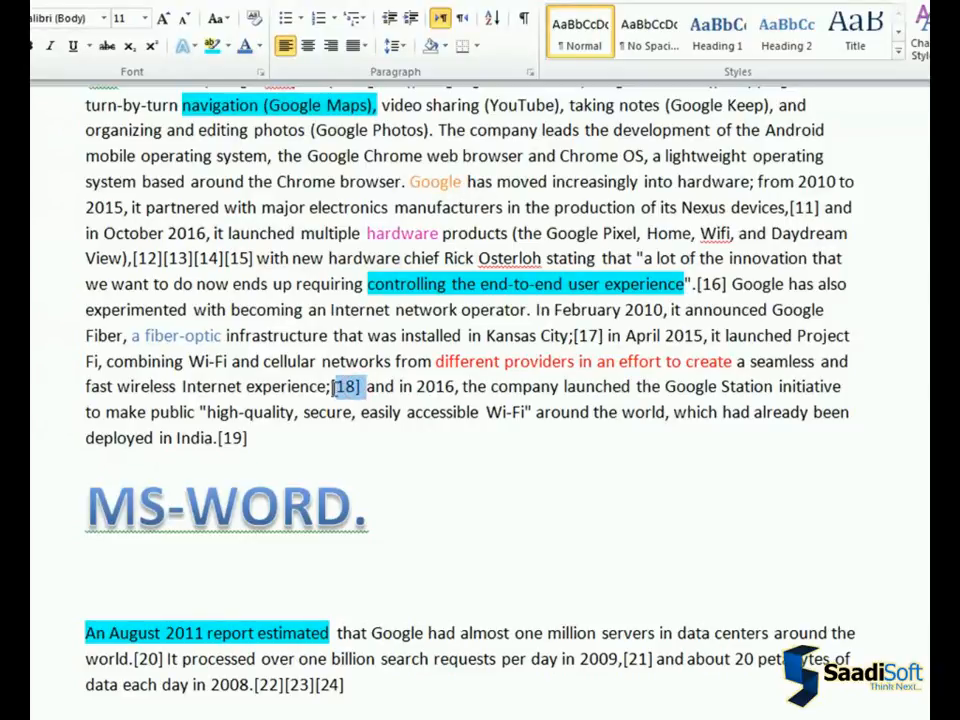
pyautogui.click(148, 52)
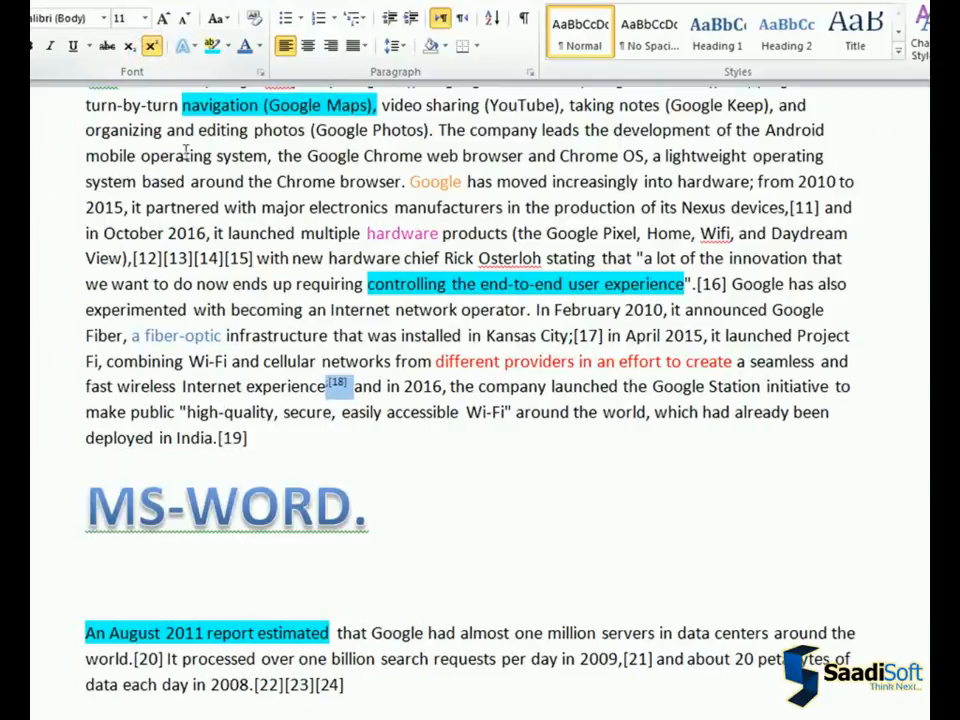
pyautogui.click(366, 411)
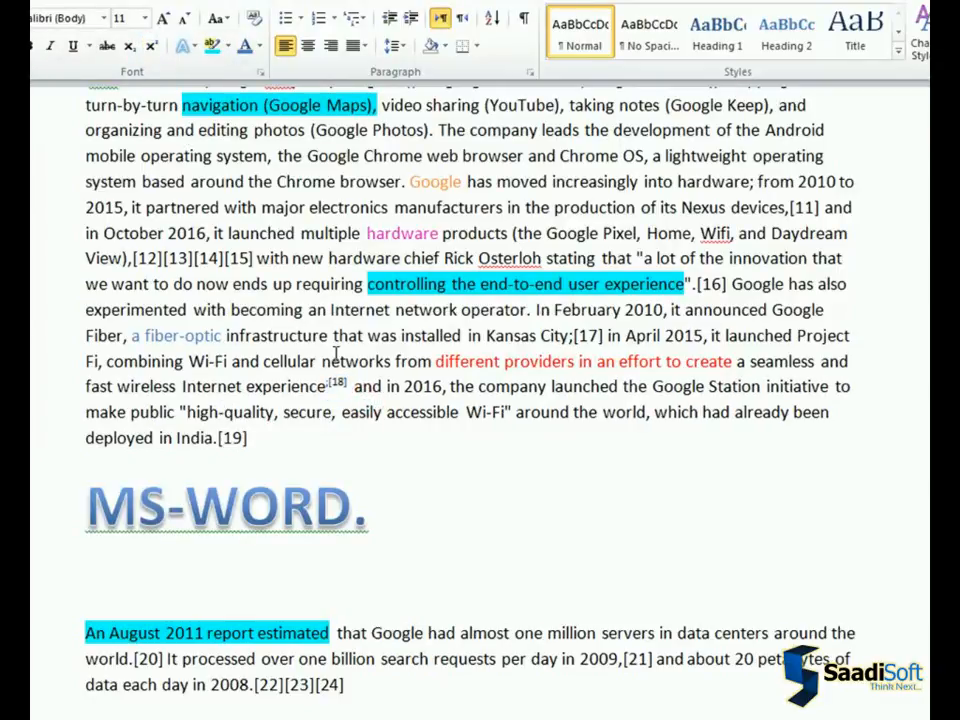
# Try to clear all formatting from the highlighted phrase "controlling the end-to-end user experience"
pyautogui.scroll(2, 383, 362)
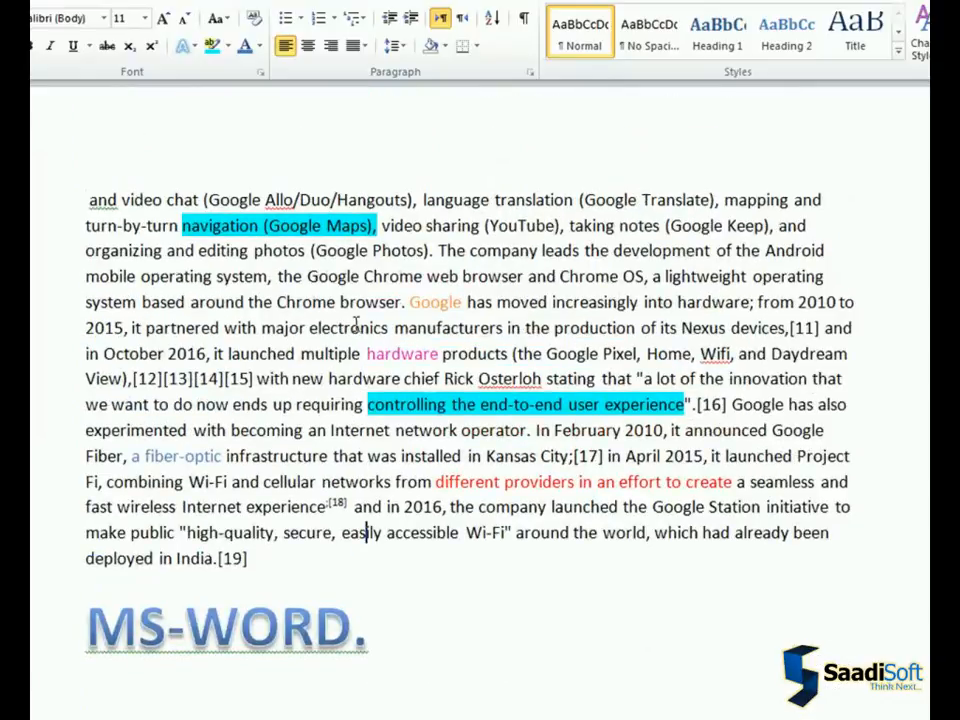
pyautogui.moveTo(366, 405); pyautogui.dragTo(682, 406)
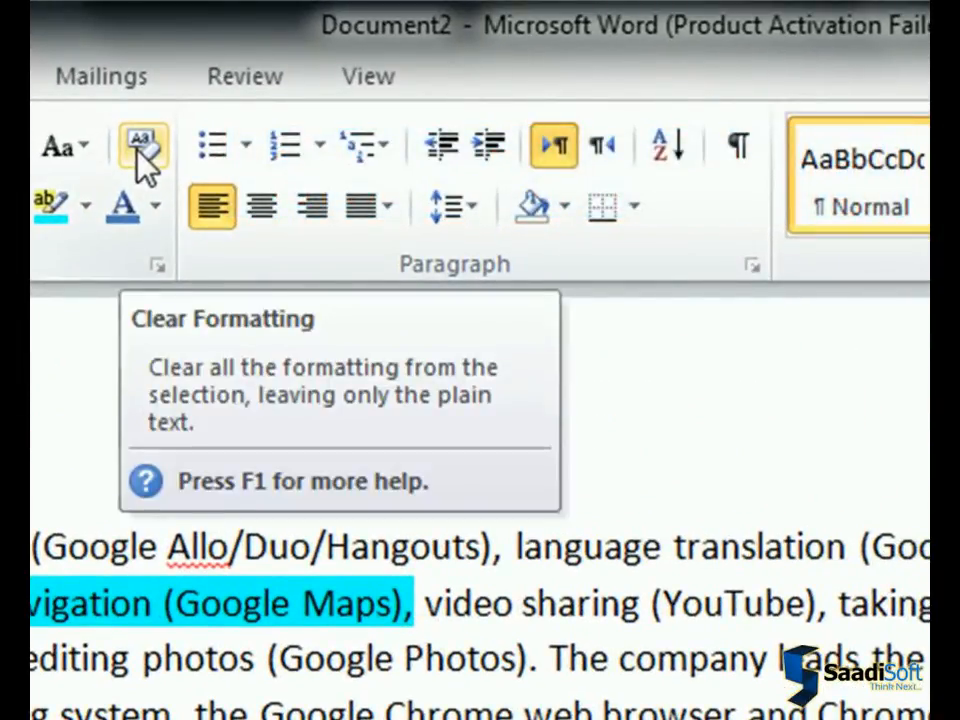
pyautogui.click(145, 168)
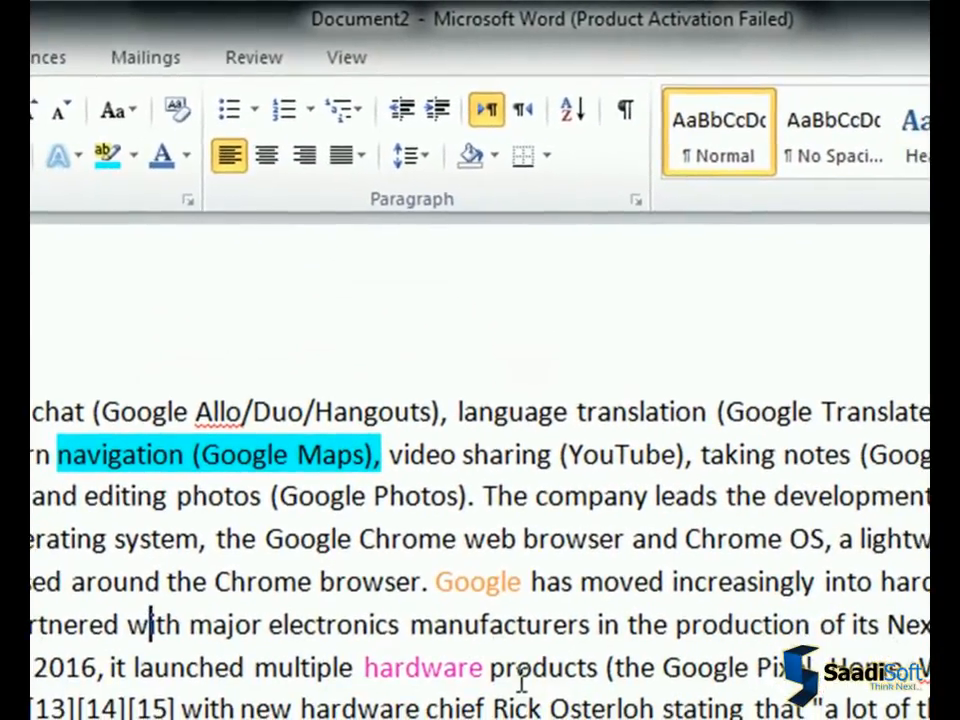
# Clear all formatting from the words "hardware products" and from the "MS-WORD." line
pyautogui.moveTo(515, 680); pyautogui.dragTo(383, 657)
pyautogui.click(178, 110)
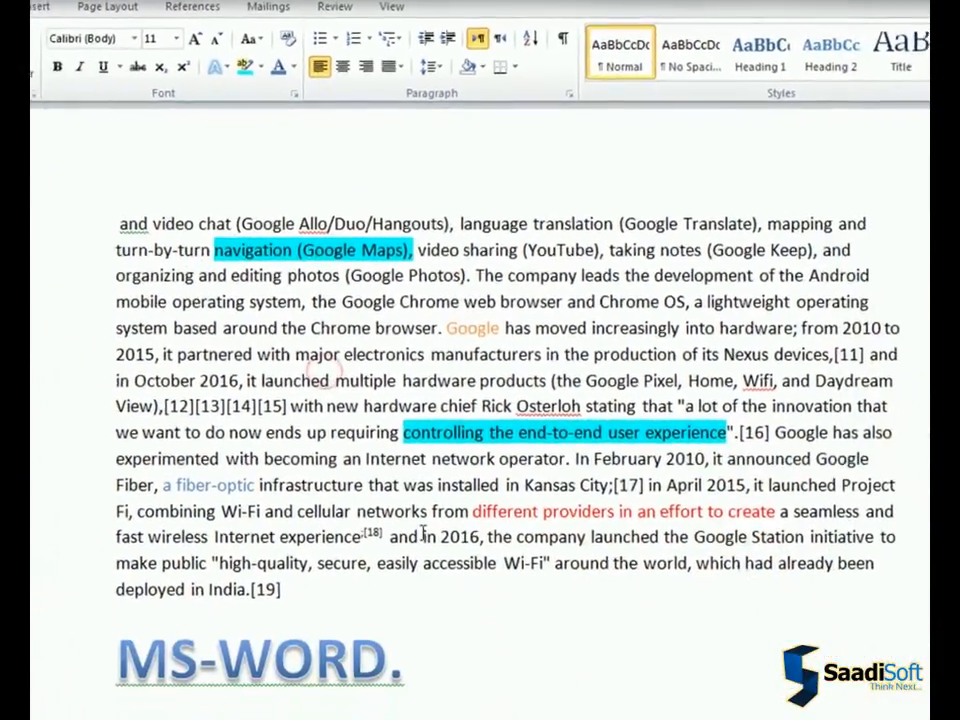
pyautogui.scroll(-2, 428, 555)
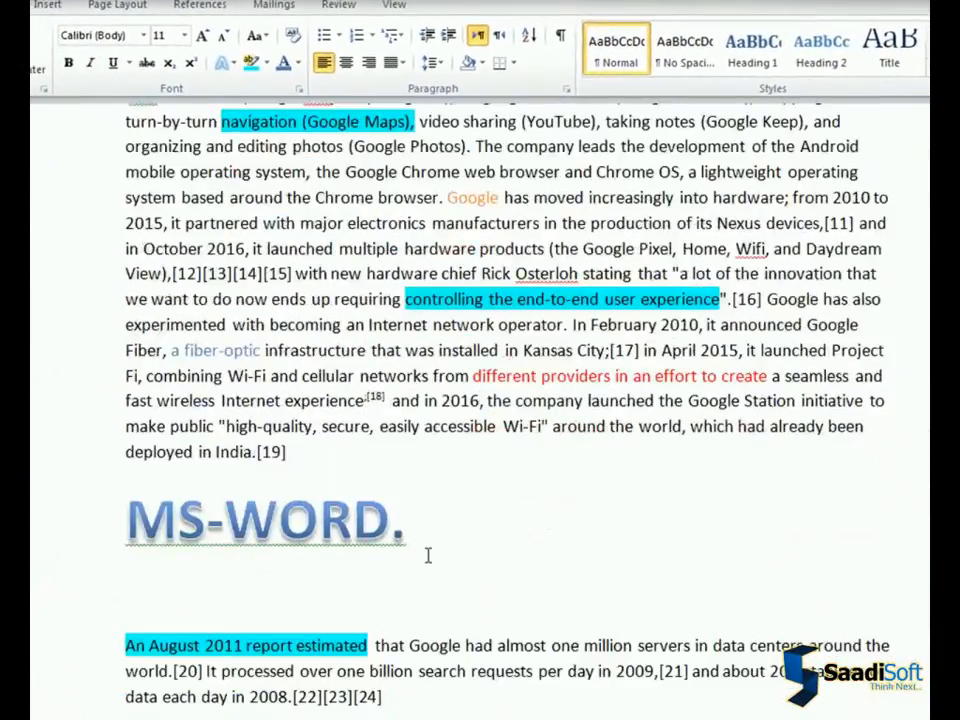
pyautogui.moveTo(417, 540); pyautogui.dragTo(120, 497)
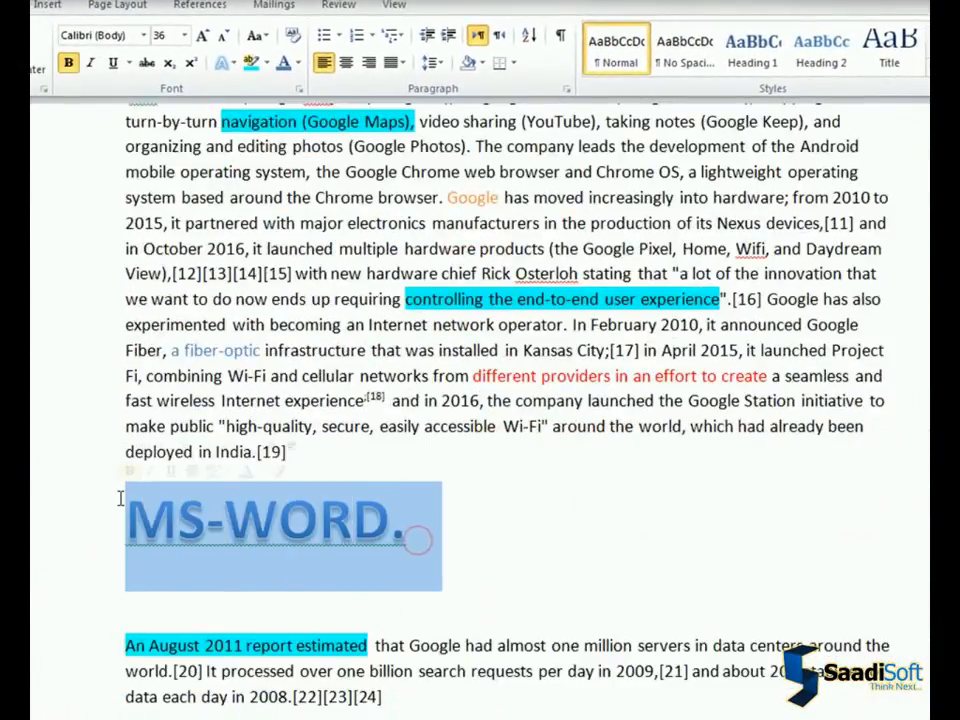
pyautogui.click(292, 38)
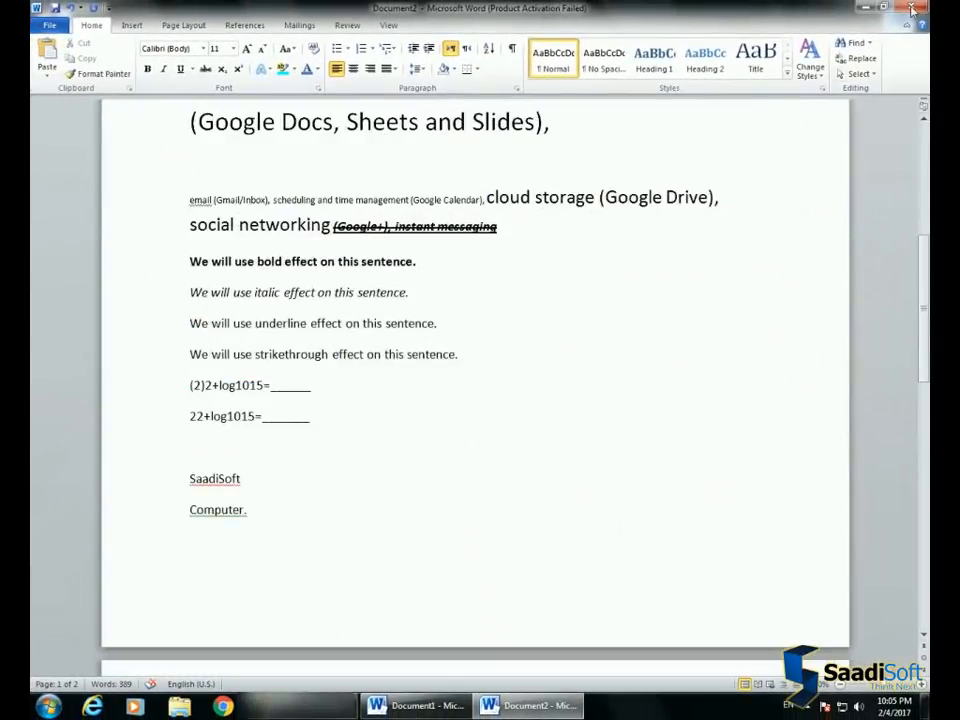
# Close Document2 without saving the changes
pyautogui.click(911, 9)
pyautogui.click(475, 368)
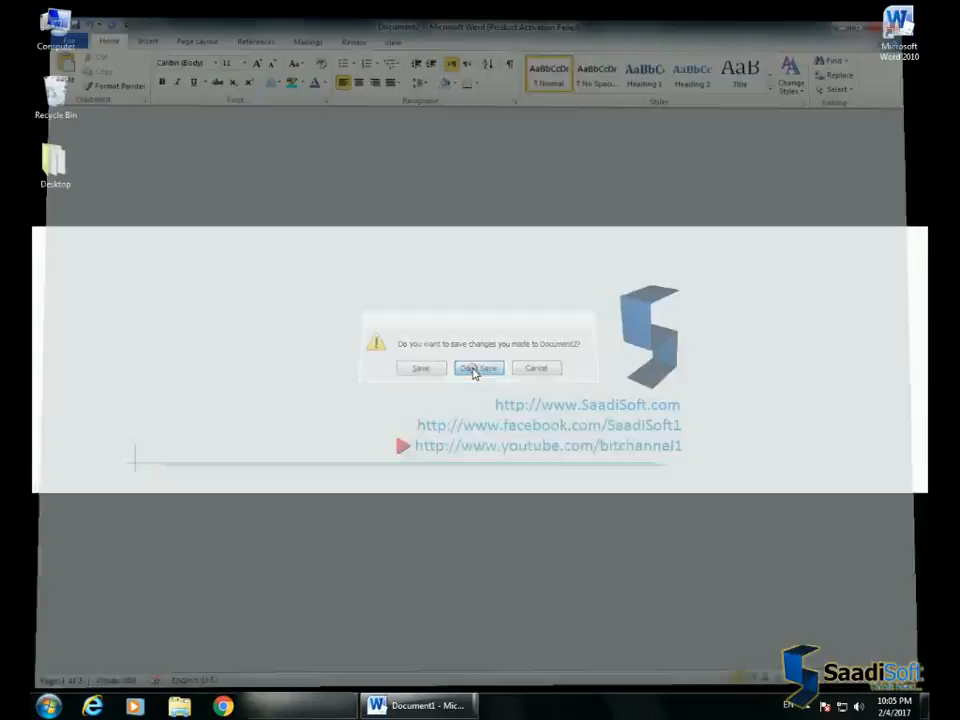